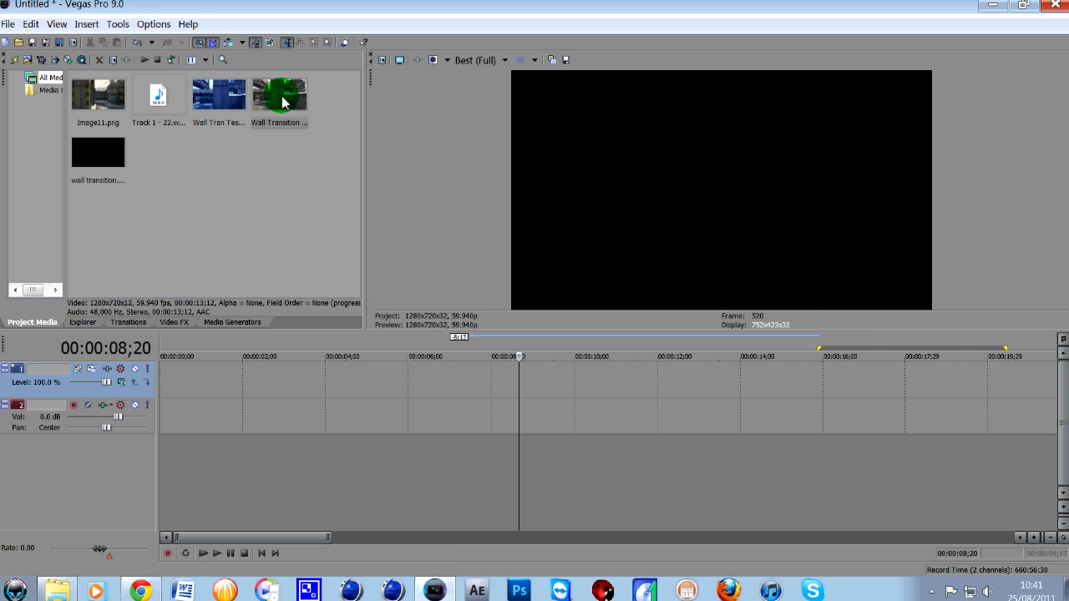
- Add Wall Transition Layout2.mp4 to the timeline and delete its audio, keeping only the video
drag(282, 102, 262, 375)
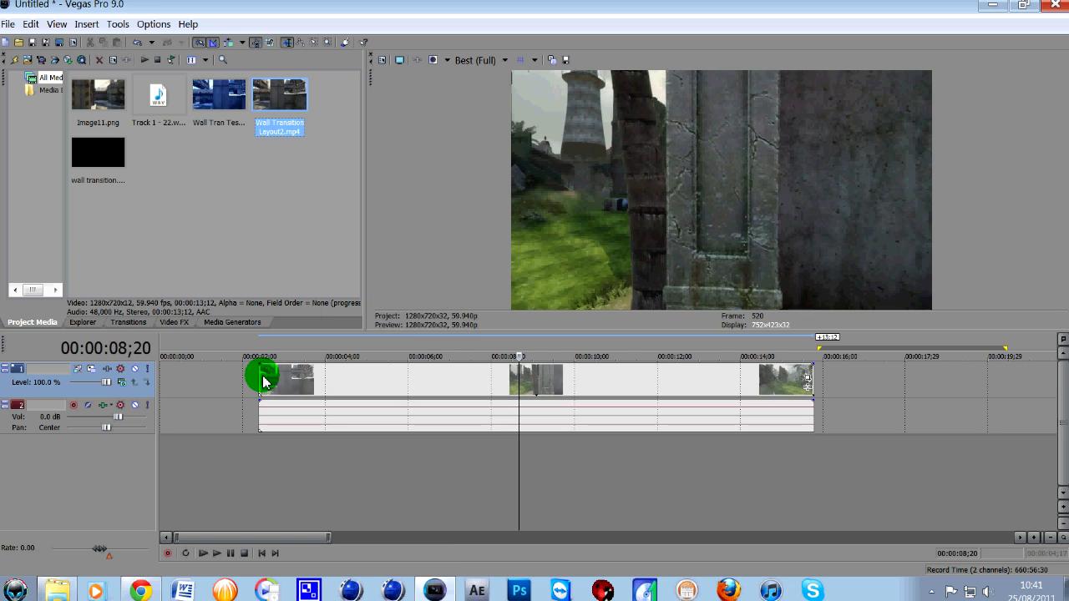
drag(434, 384, 409, 421)
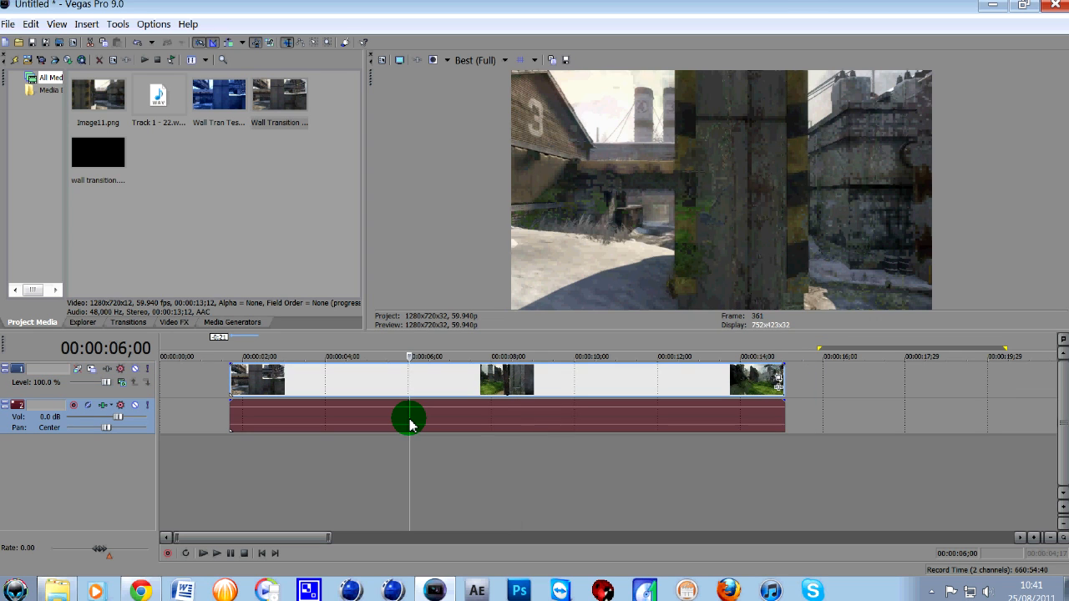
key(Delete)
- In the clip's Event Pan/Crop settings, apply the YouTube HD preset and set Maintain aspect ratio to No
click(775, 382)
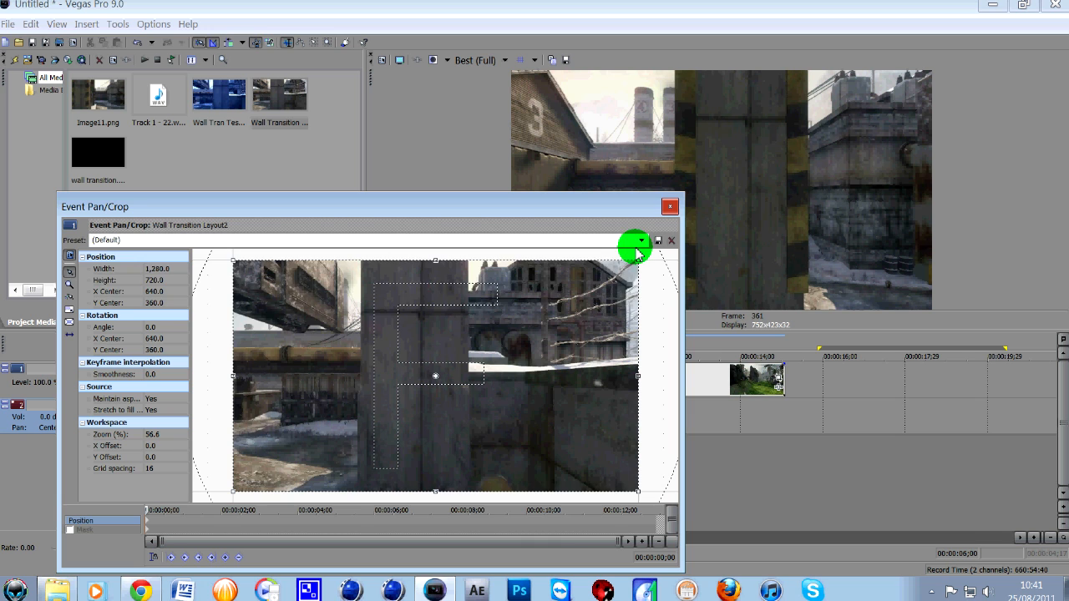
click(641, 241)
click(565, 299)
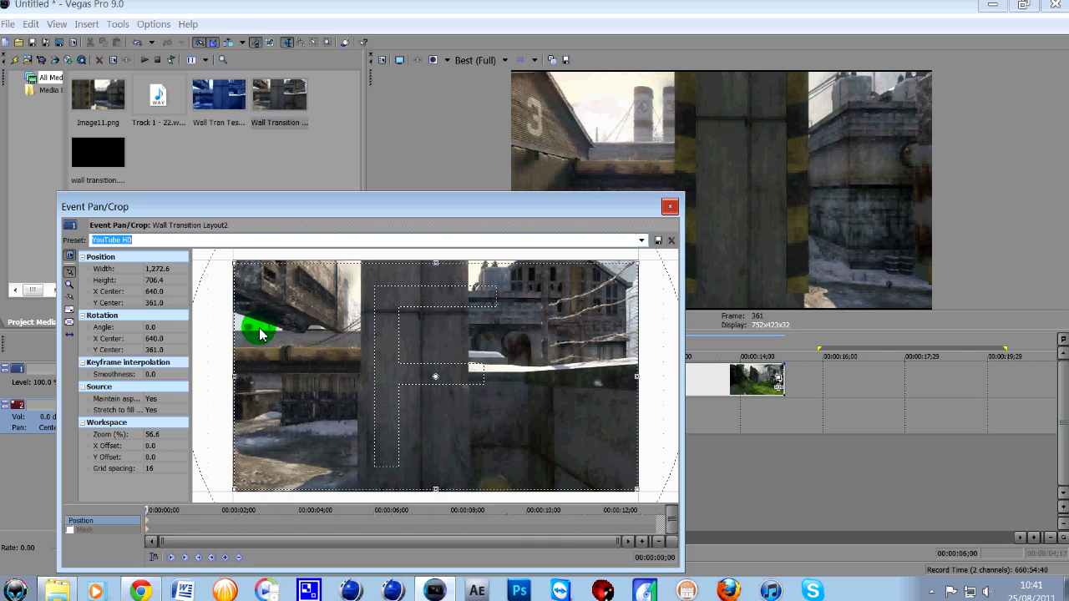
click(156, 398)
click(168, 417)
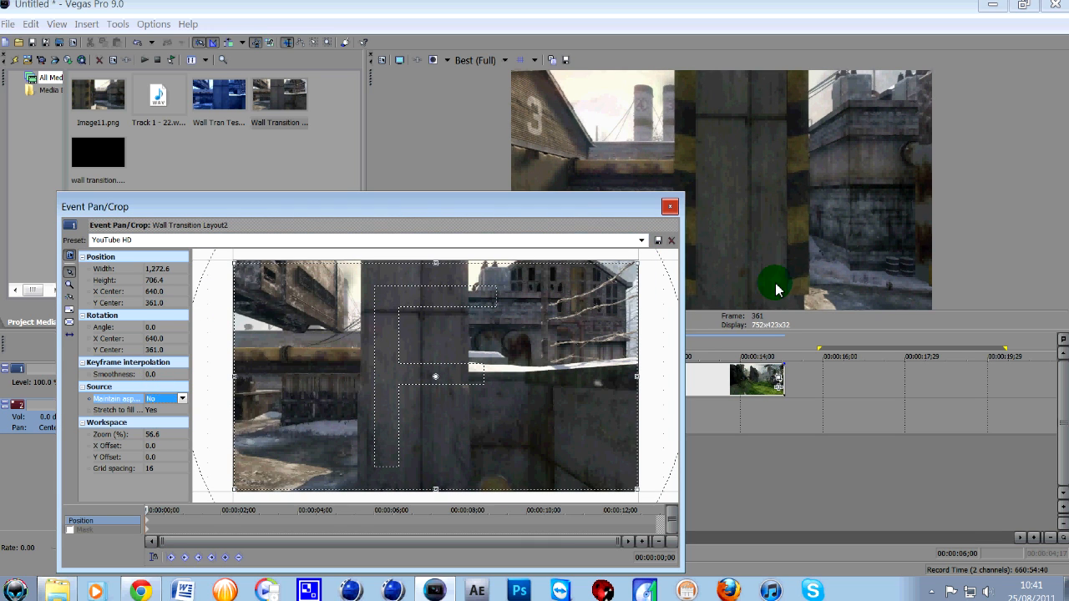
click(670, 206)
- Split the video clip at 00:00:06;19, where the snowy scene gives way to the jungle scene
click(479, 380)
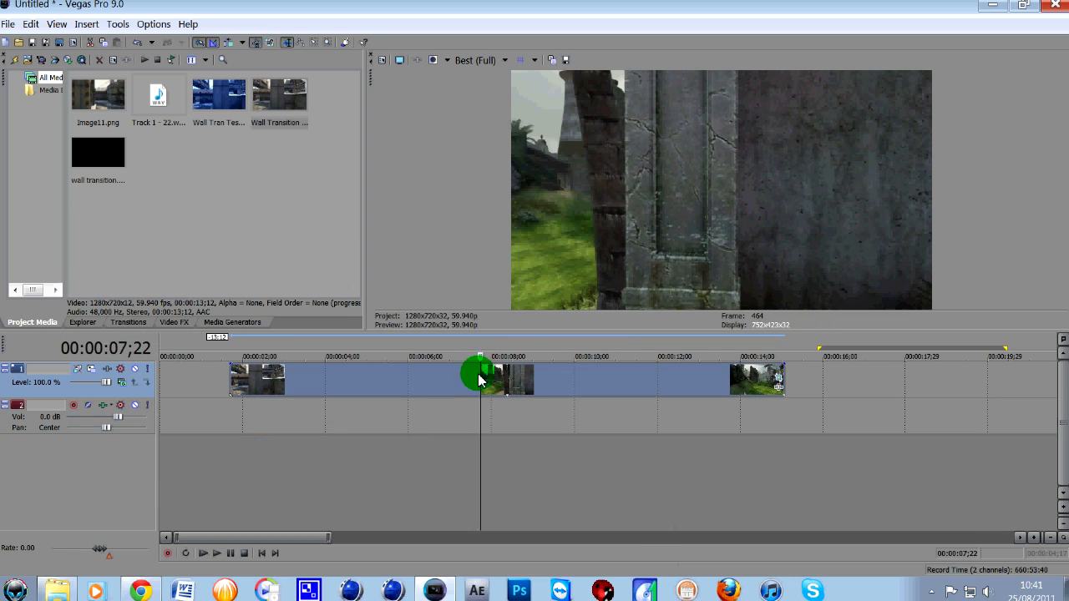
key(Left)
key(Left)
key(Left)
key(Left)
key(Left)
key(Left)
key(Left)
key(Left)
key(Left)
key(Left)
key(Left)
key(Left)
key(Left)
key(Left)
key(Left)
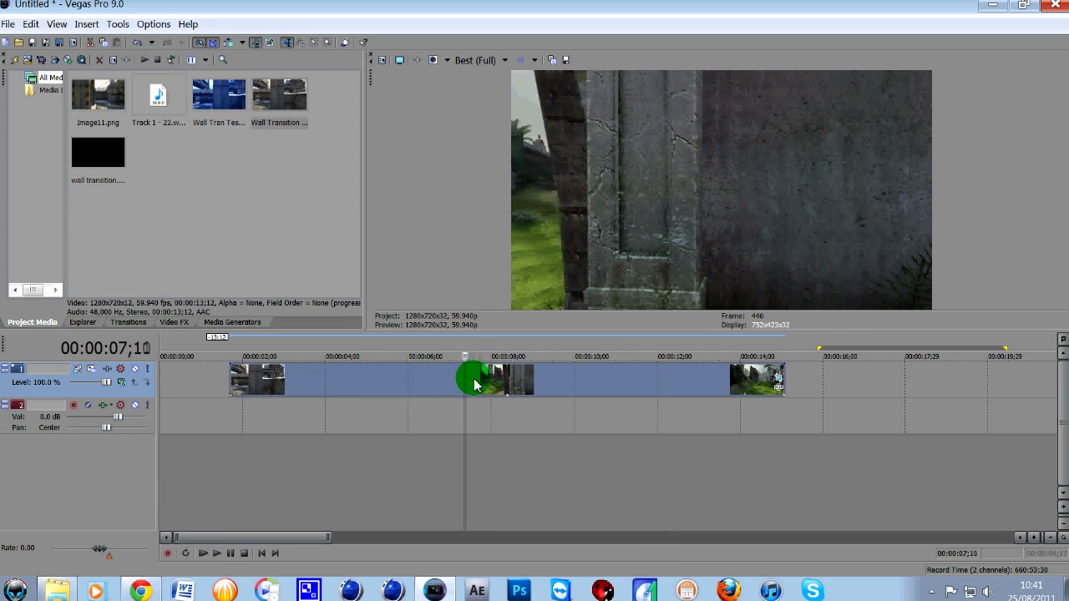
key(Left)
key(Left)
key(Left)
key(Left)
key(Left)
key(Left)
key(Left)
key(Left)
key(Left)
key(Left)
key(Left)
key(Left)
key(Left)
key(Left)
key(Left)
key(Left)
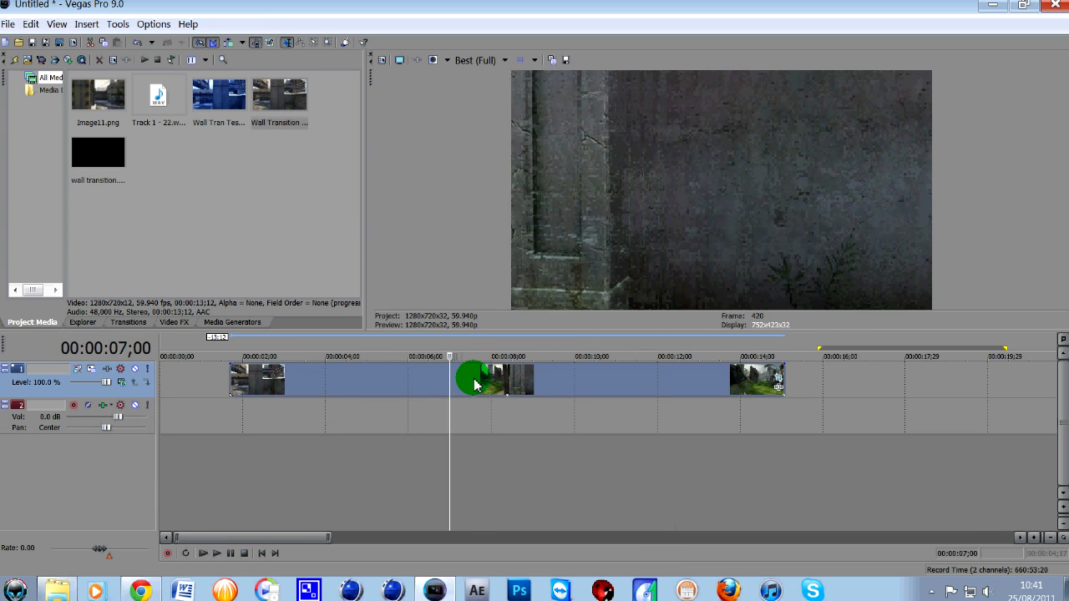
key(Left)
key(Left)
key(Left)
key(Left)
key(Left)
key(Left)
key(Left)
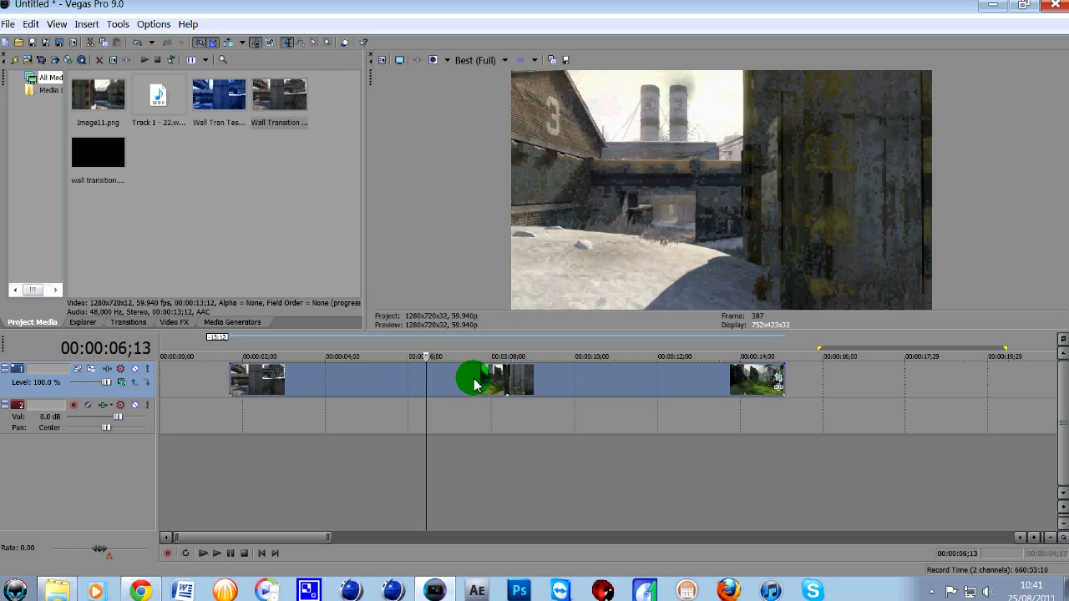
key(Right)
key(Right)
key(Right)
key(Right)
key(Right)
key(Right)
key(Right)
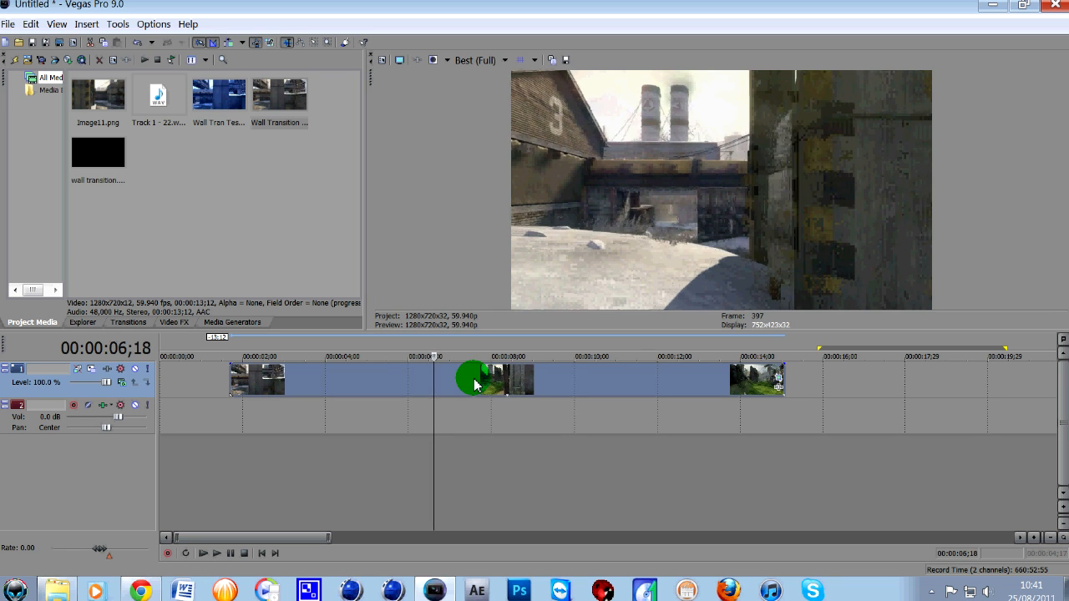
key(Left)
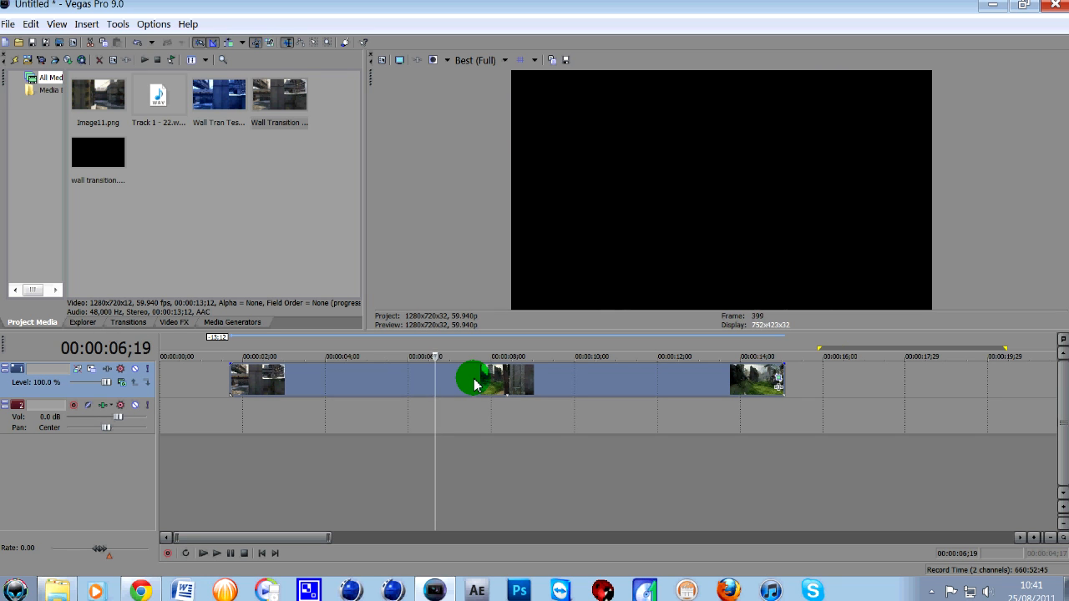
click(474, 384)
- Shift the jungle part further along the timeline and move the snowy part to the timeline's start
drag(474, 384, 506, 384)
click(596, 399)
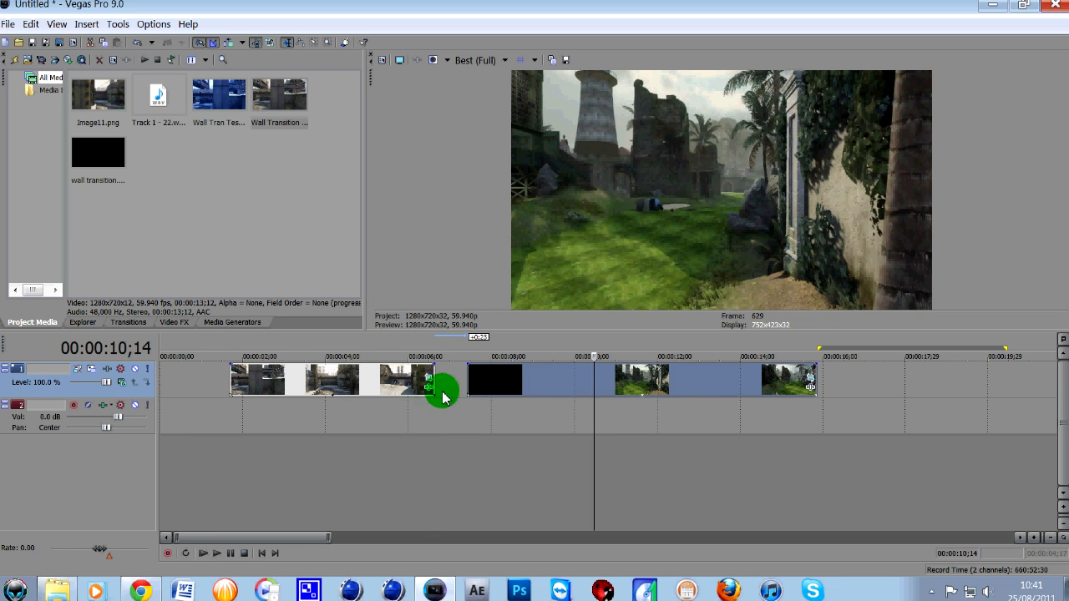
drag(322, 380, 248, 386)
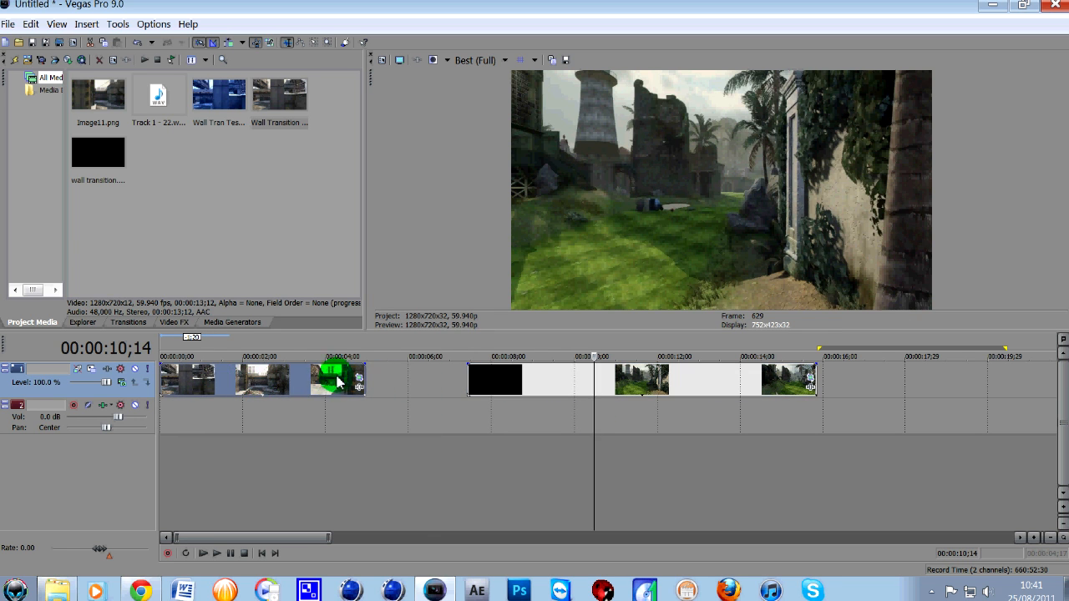
- Split the snowy clip at 00:00:03;21, where the wall is in view, and delete the piece after the cut
click(297, 386)
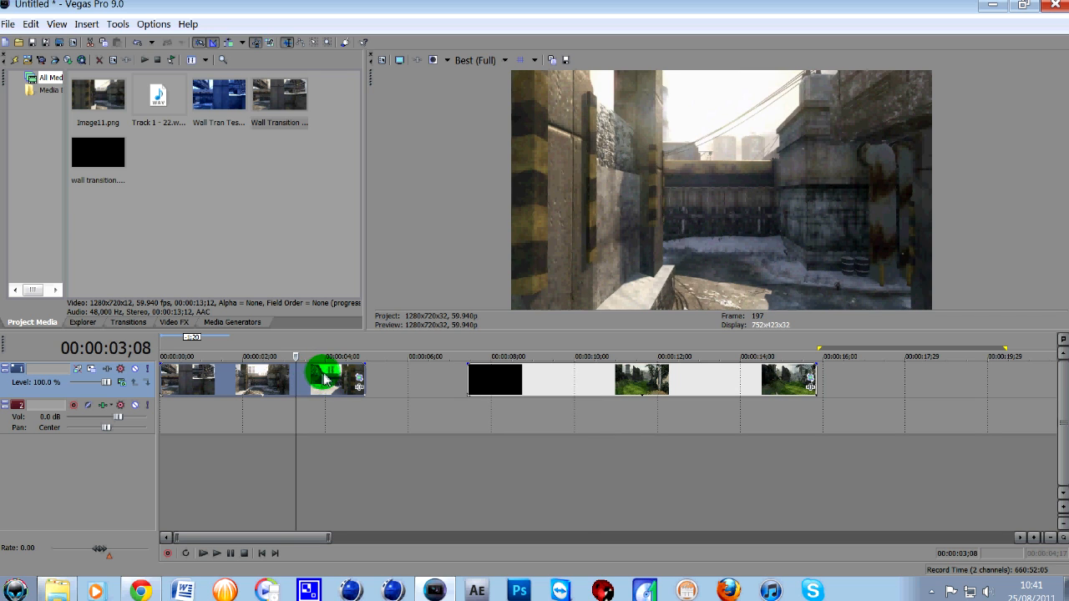
scroll(353, 406, up, 5)
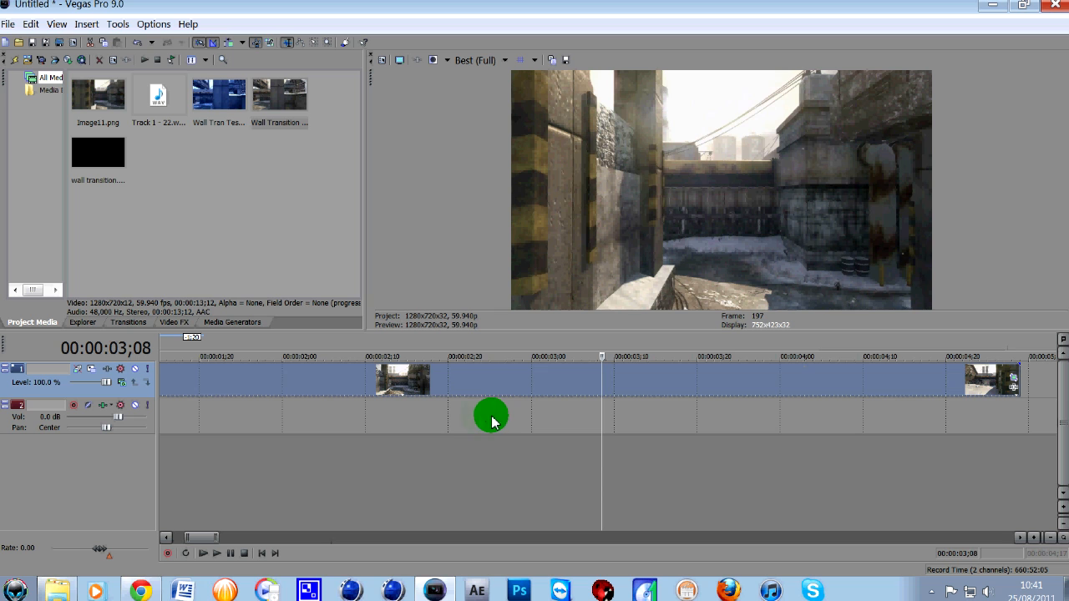
key(space)
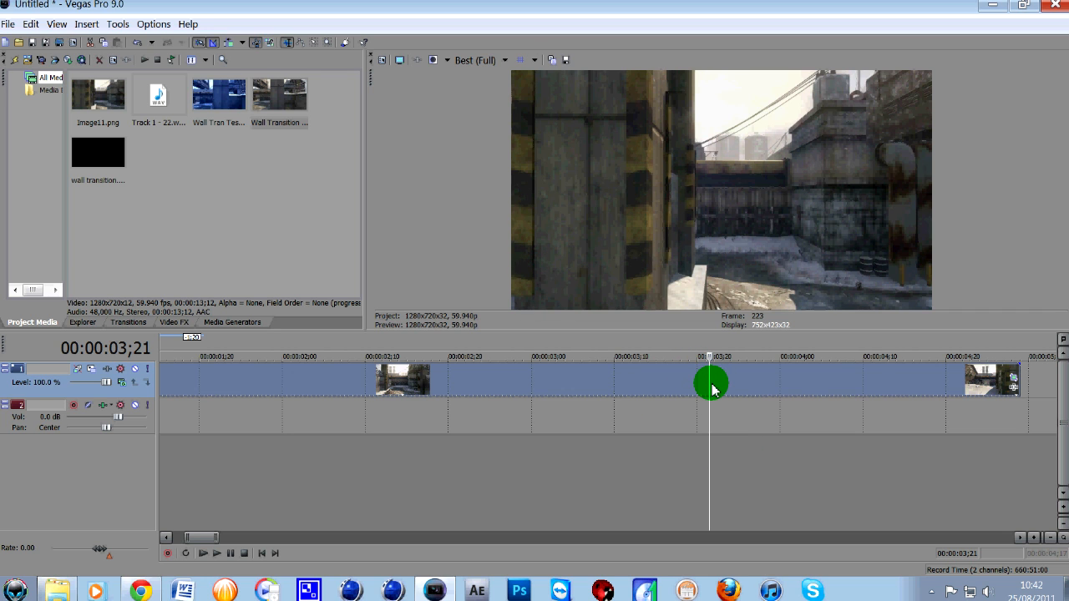
key(s)
click(763, 389)
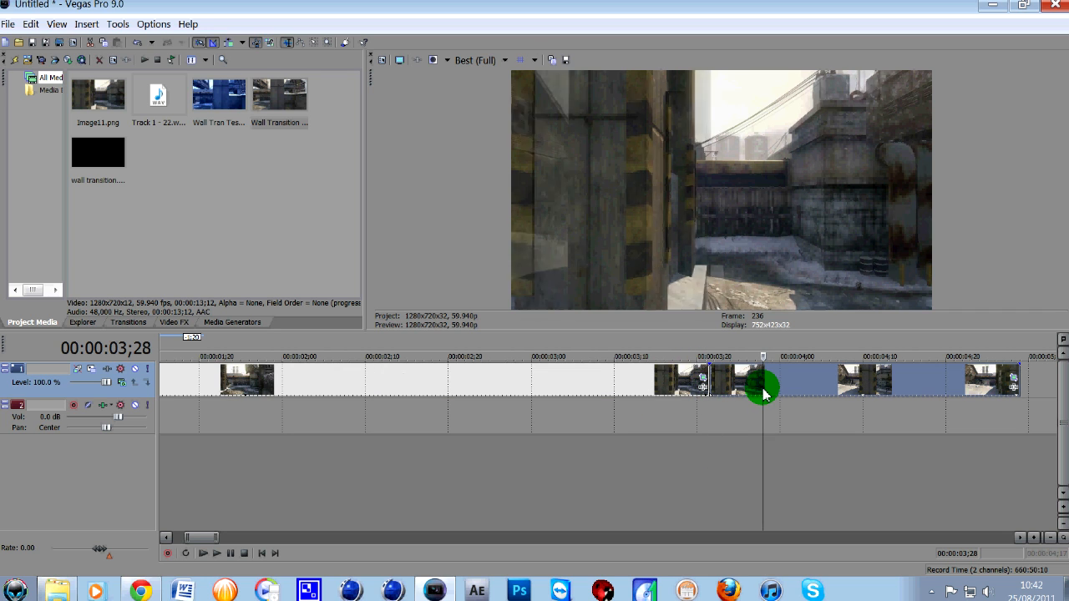
key(Delete)
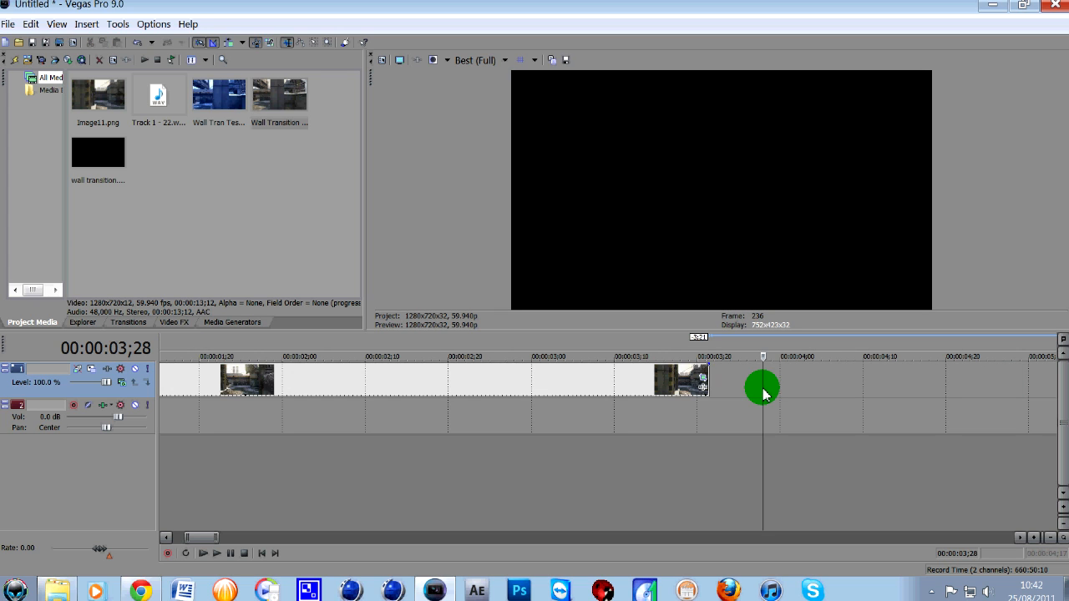
- Save a full-quality snapshot of the snowy clip's last frame as Image12.png
click(709, 379)
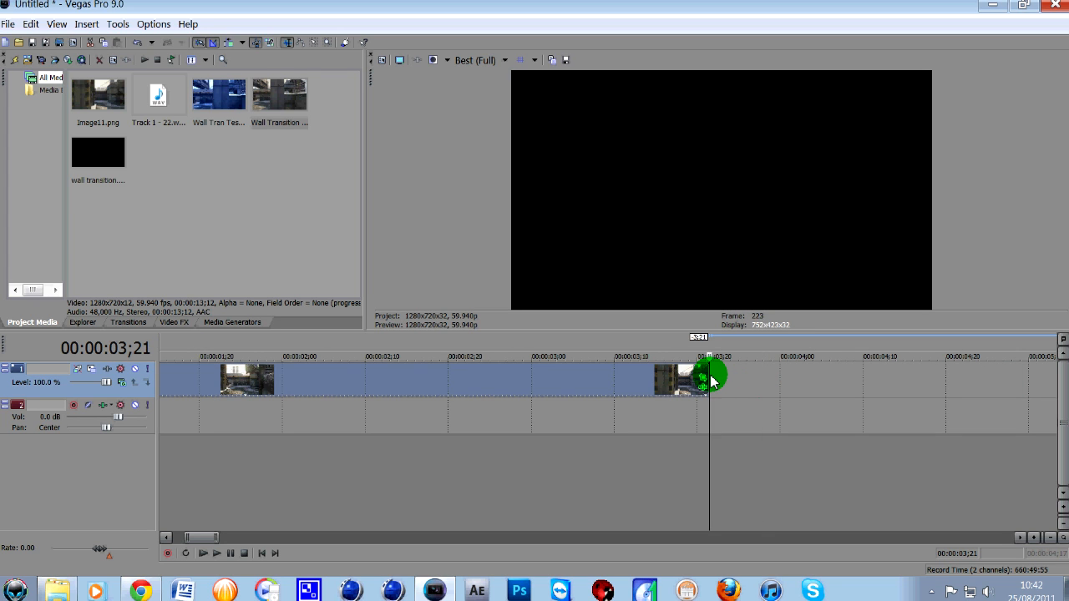
key(Left)
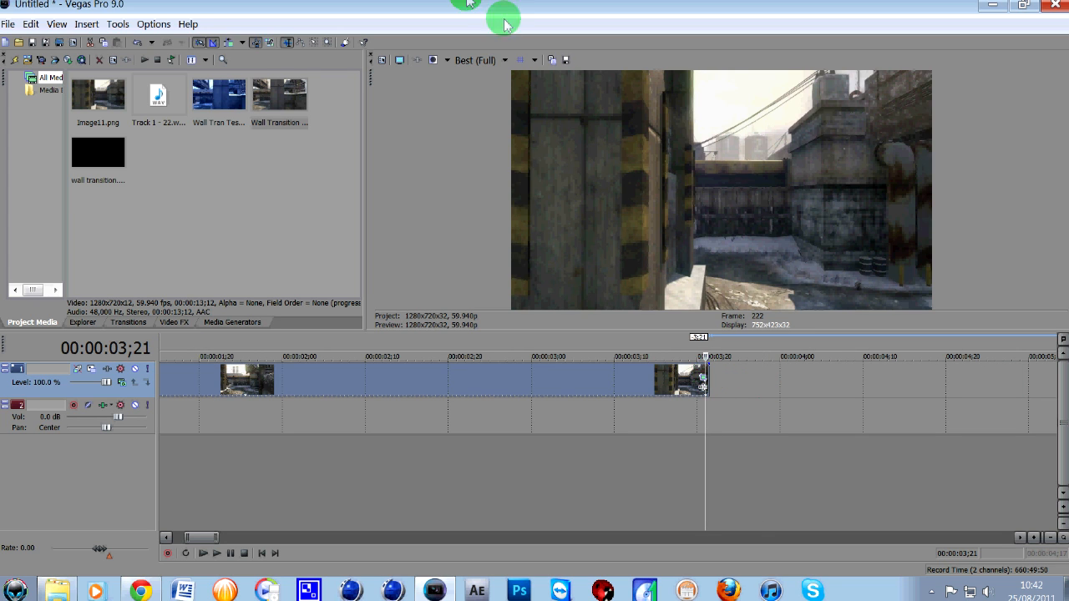
click(565, 60)
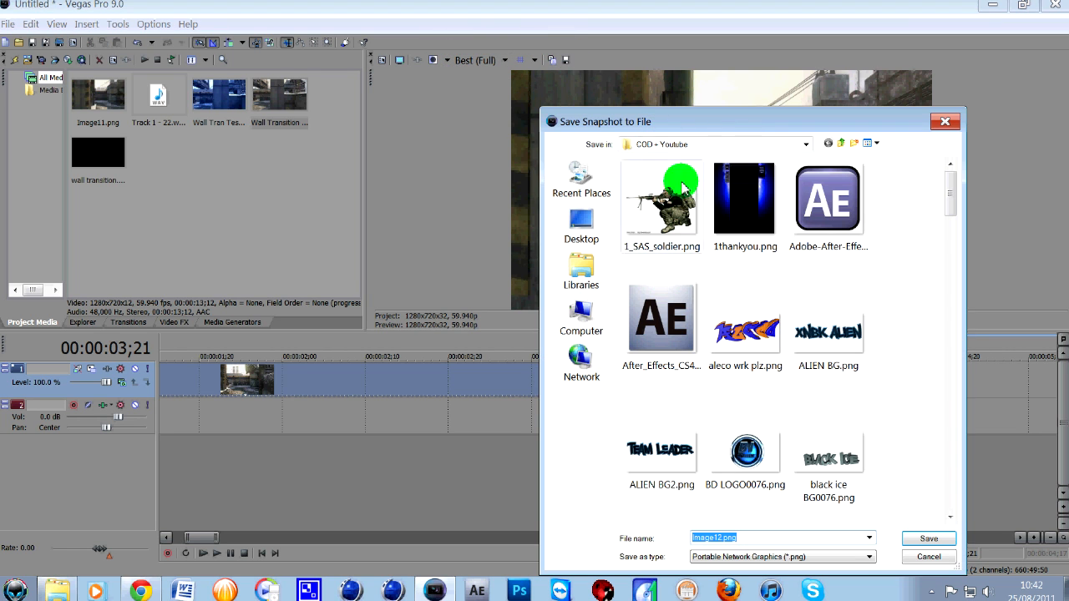
click(927, 539)
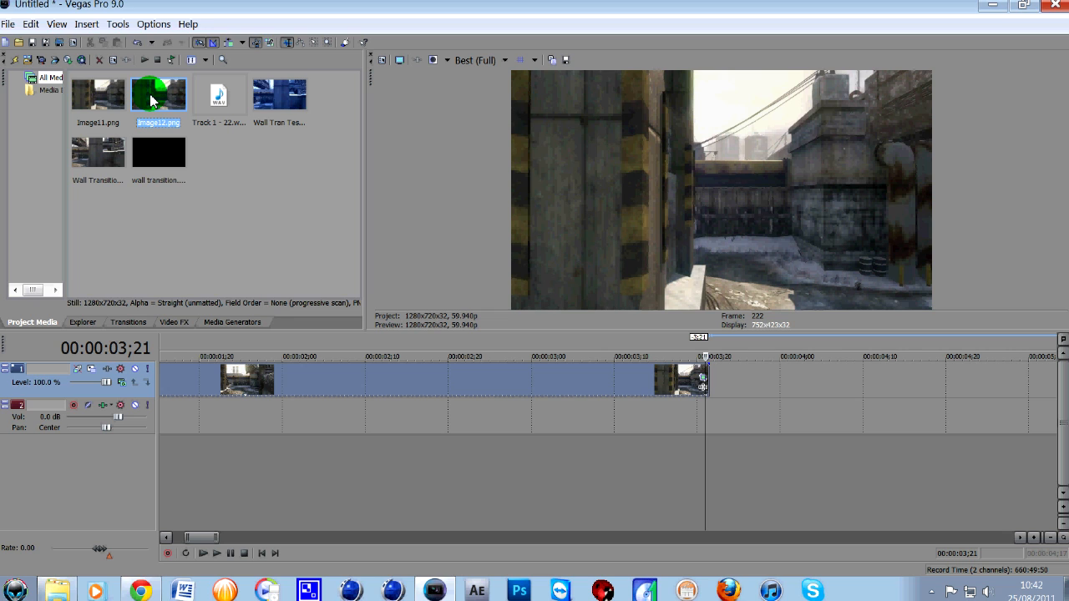
- Insert a new video track above the footage and place the Image12.png still there, starting where the snowy clip ends
drag(151, 101, 726, 386)
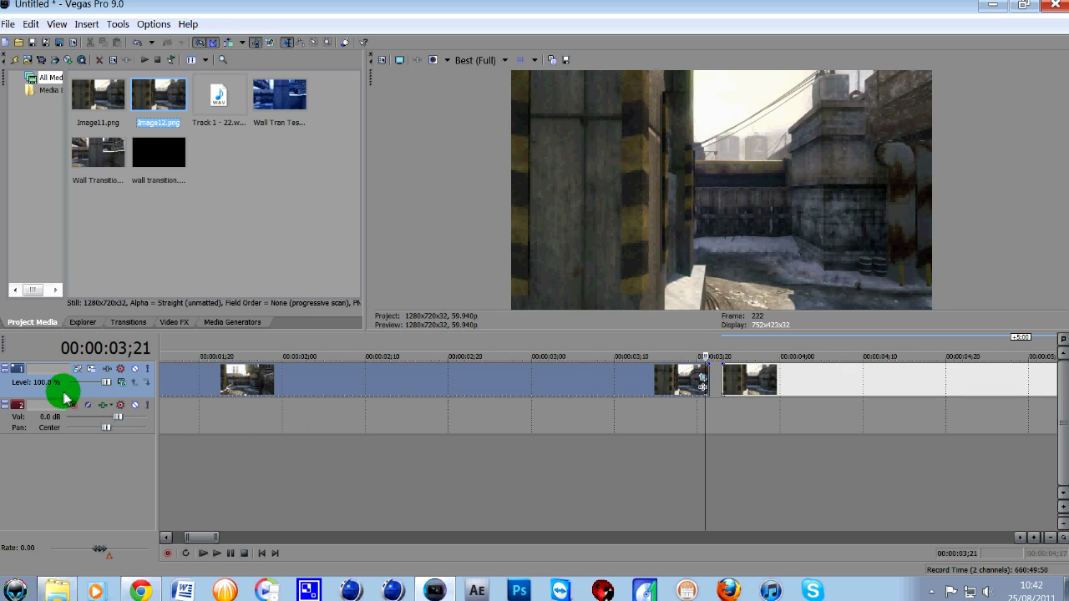
right_click(35, 385)
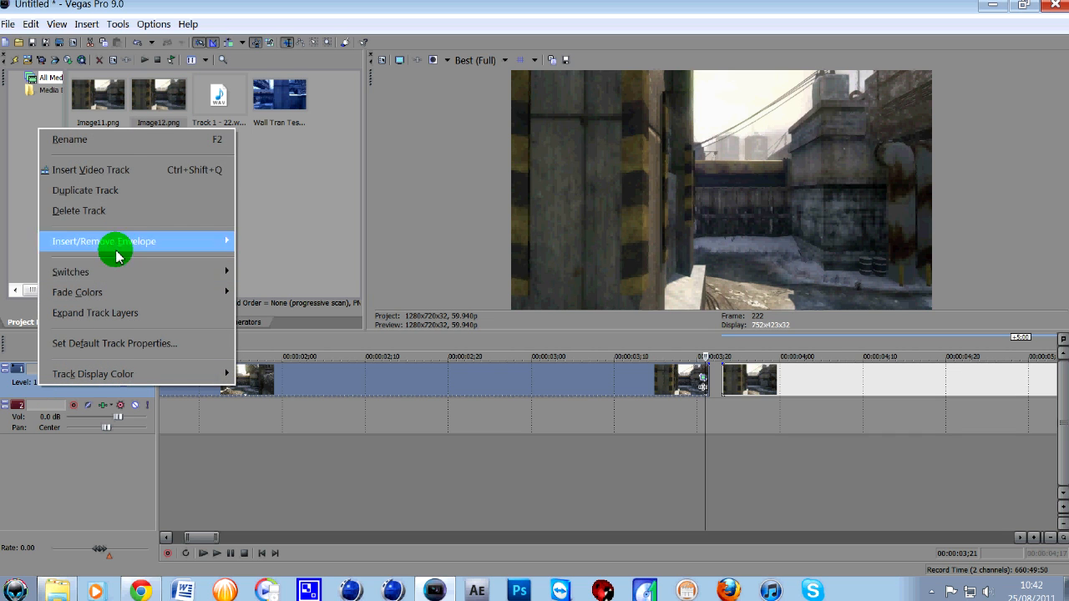
click(124, 171)
click(807, 418)
drag(803, 394, 797, 384)
scroll(800, 391, down, 3)
- Move the jungle clip further along its track so that it starts after the Image12.png still ends
click(763, 418)
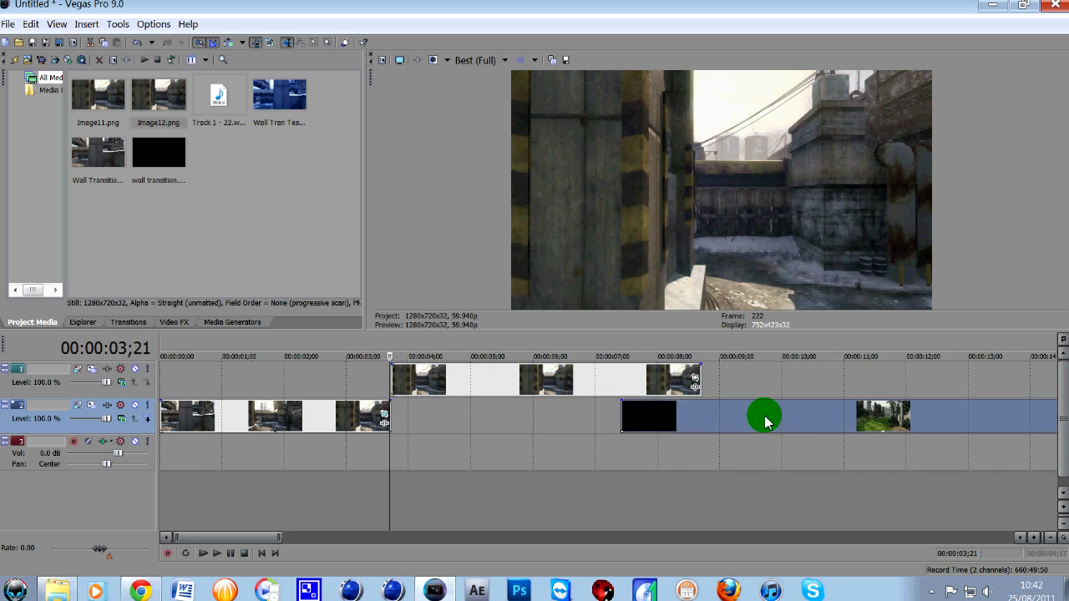
drag(799, 424, 842, 430)
click(842, 430)
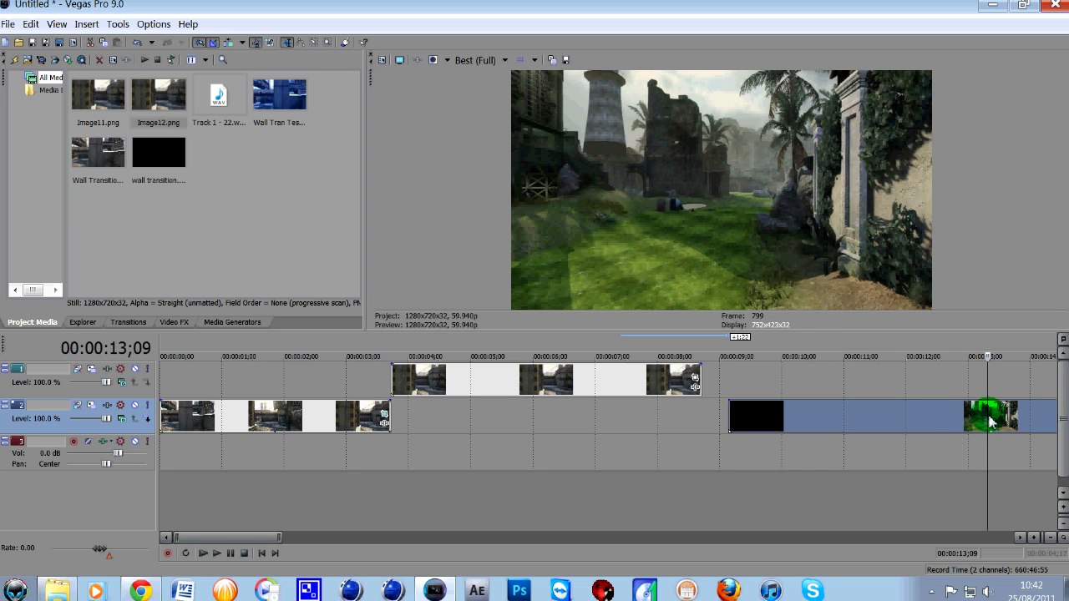
- Split the jungle clip at 00:00:09;17, just after its black opening, and delete the short piece before the cut
key(Left)
key(Left)
key(Left)
key(Left)
key(Left)
key(Left)
key(Left)
key(Left)
key(Left)
key(Left)
key(Left)
key(Left)
key(Left)
key(Left)
key(Left)
key(Left)
key(Left)
key(Left)
key(Left)
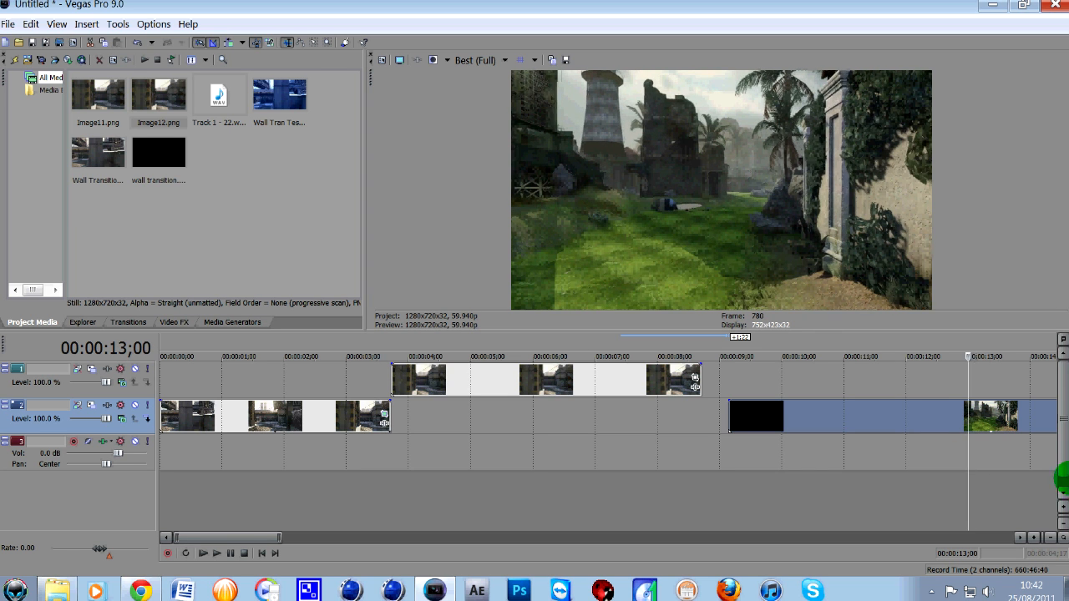
click(802, 410)
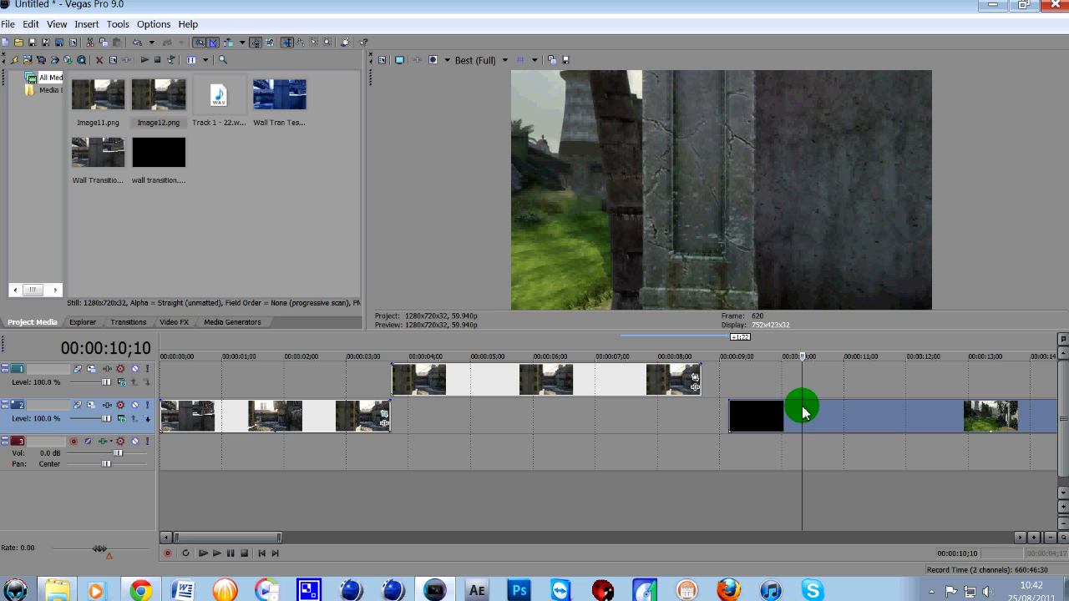
key(space)
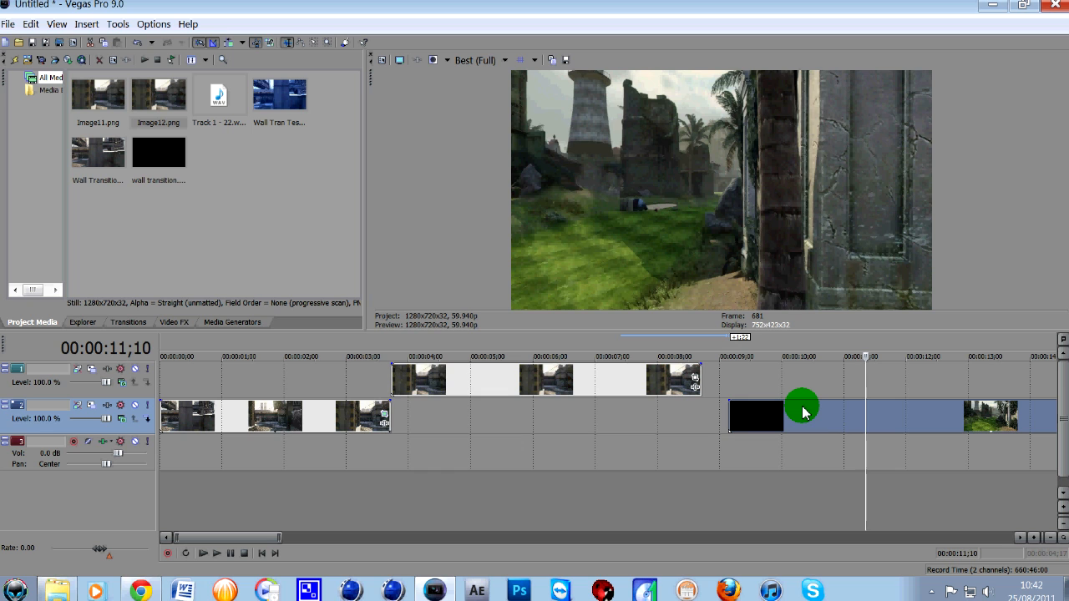
key(Left)
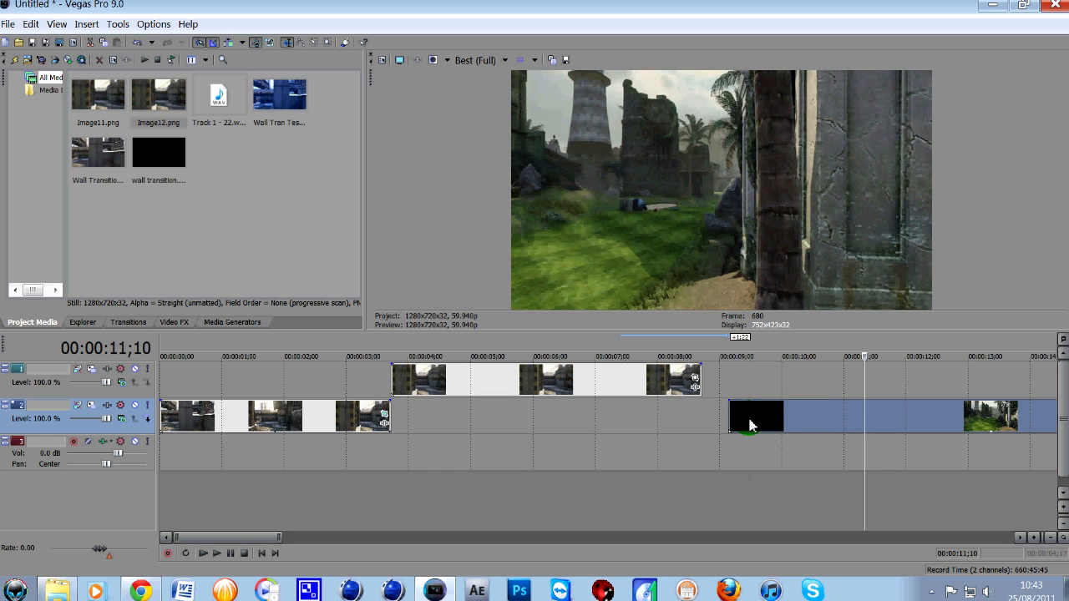
click(749, 424)
key(Right)
key(Right)
key(Right)
key(Right)
key(Right)
key(Right)
key(Right)
key(Right)
key(Right)
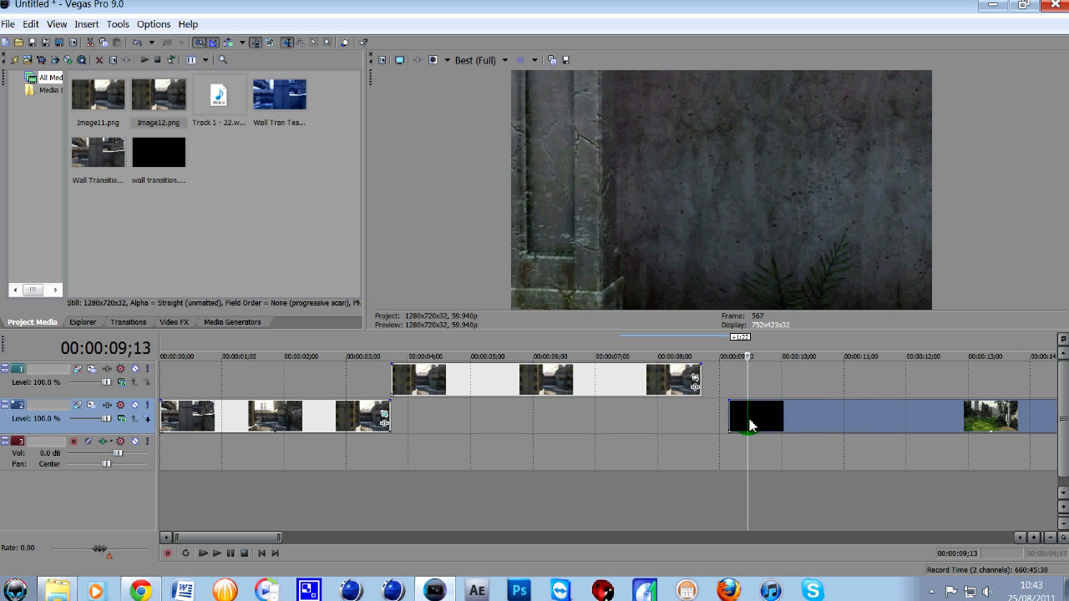
key(Left)
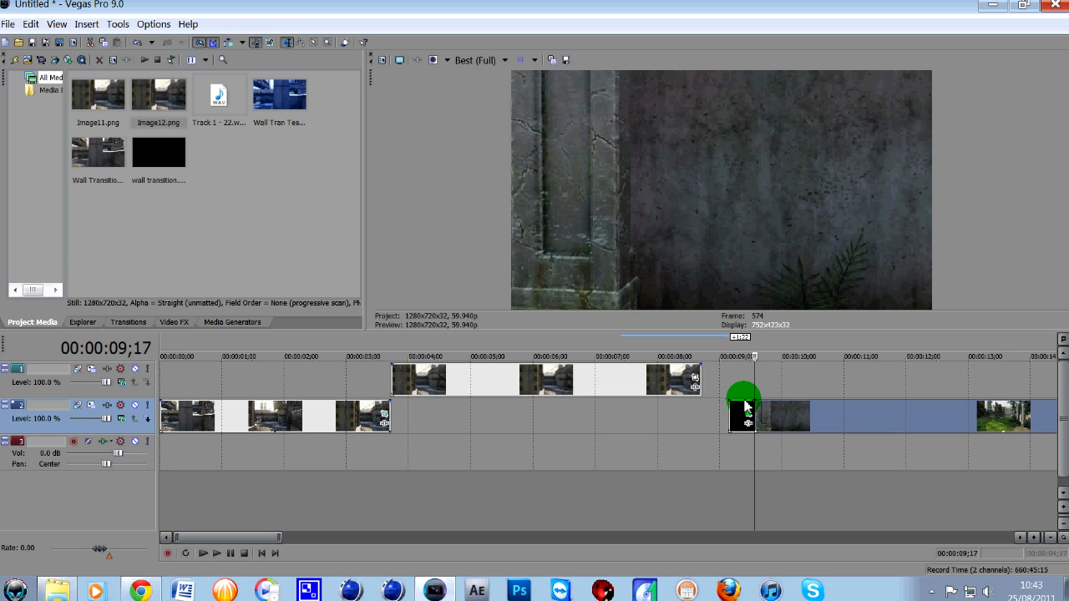
click(741, 415)
key(Delete)
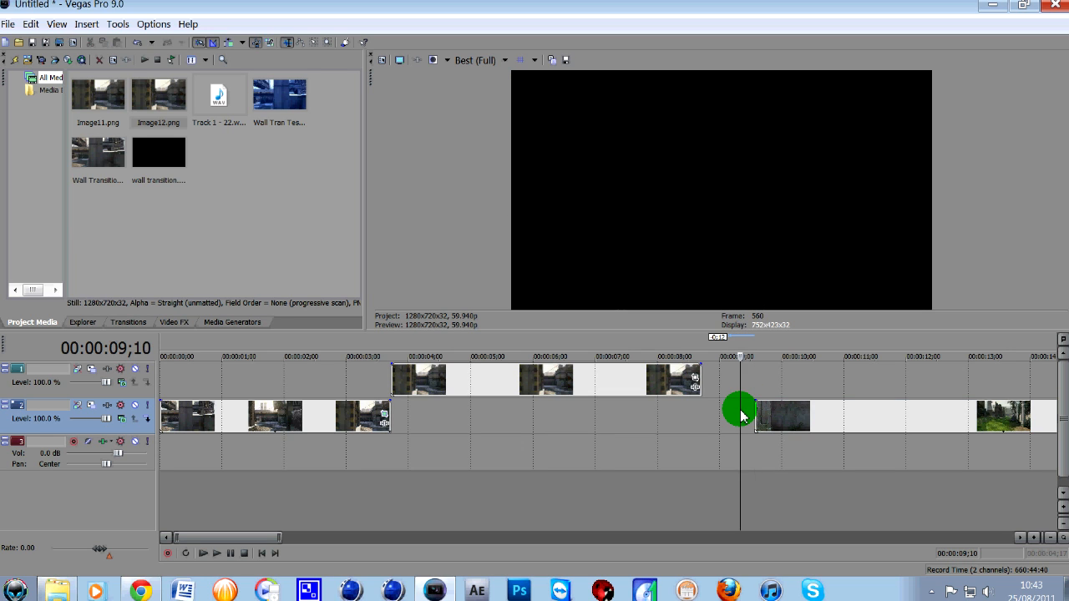
- Move the trimmed jungle clip to start at about 00:00:08;24, just after the still, and play it back
drag(775, 415, 714, 420)
click(709, 416)
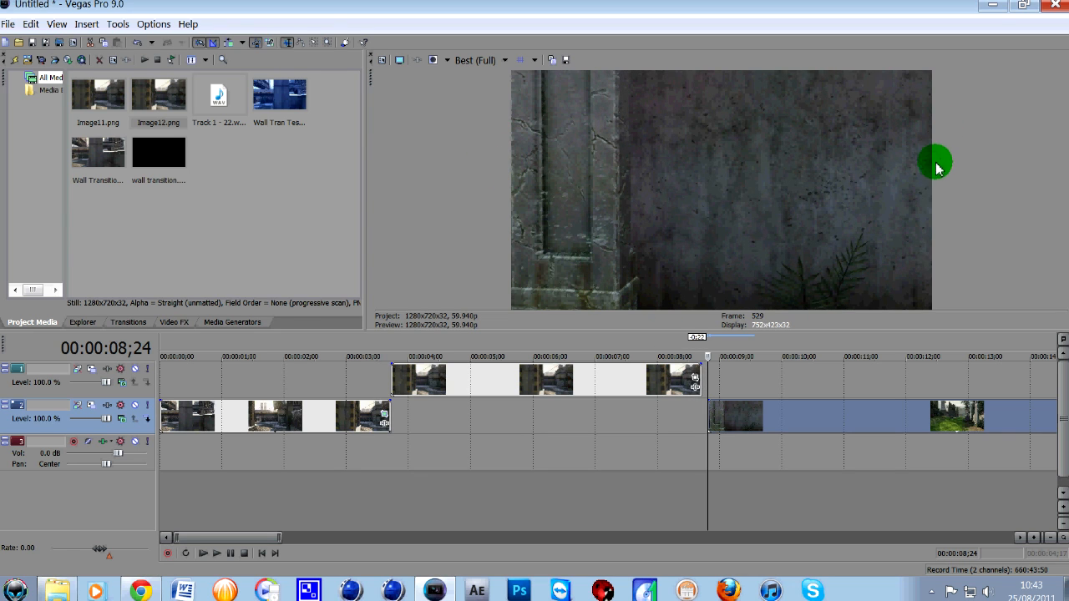
key(space)
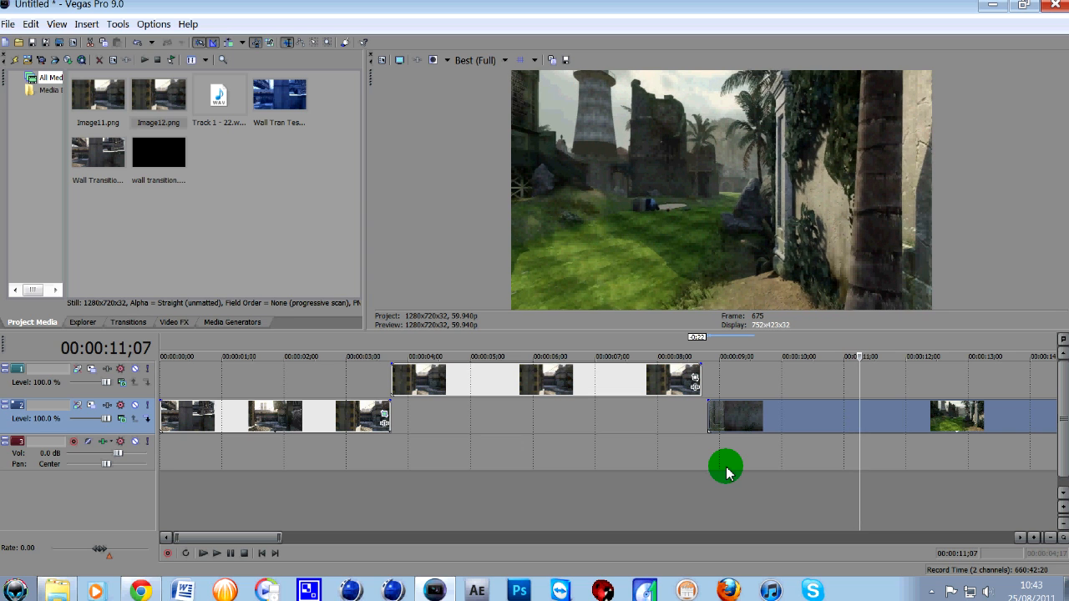
- Split the jungle clip at 00:00:11;07 and move its first piece under the Image12.png still, directly after the snowy clip
key(s)
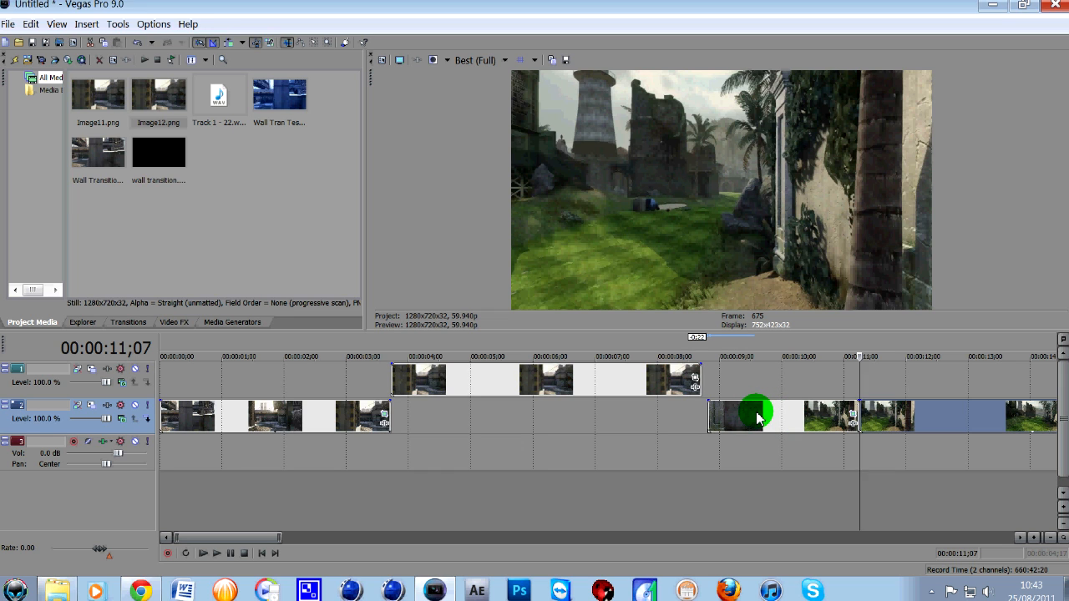
drag(756, 417, 441, 433)
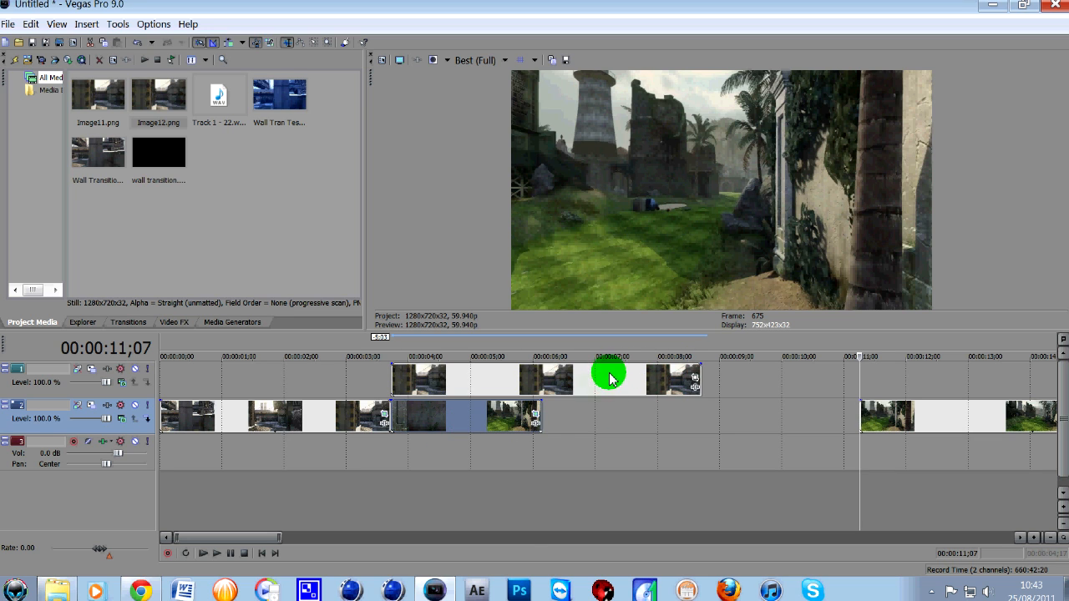
- Shorten the Image12.png still and the jungle piece beneath it to end together at about 00:00:04;19, and play the overlap
drag(701, 376, 544, 393)
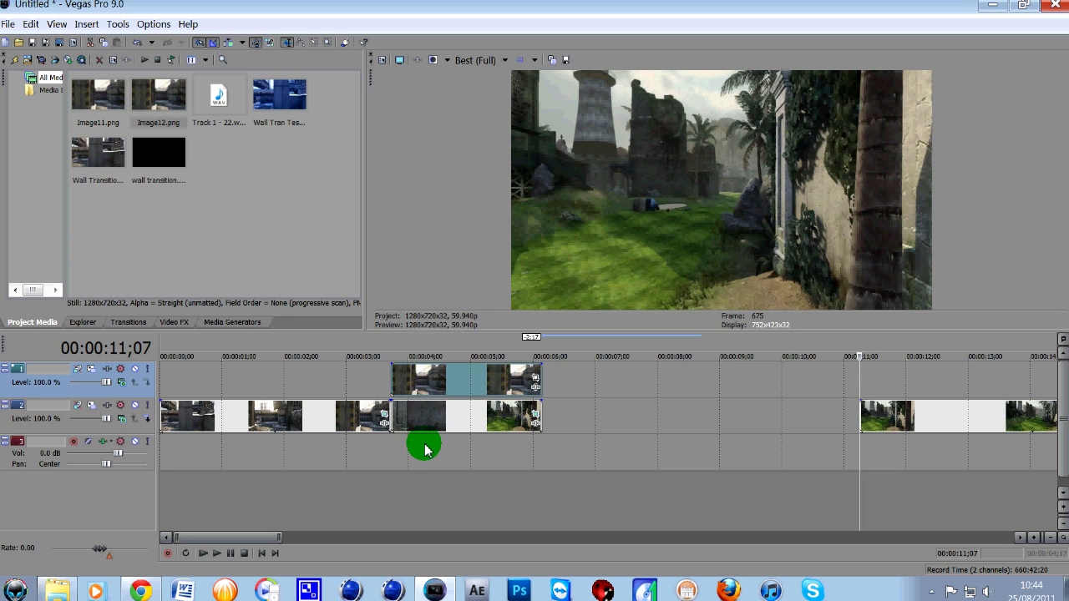
click(477, 381)
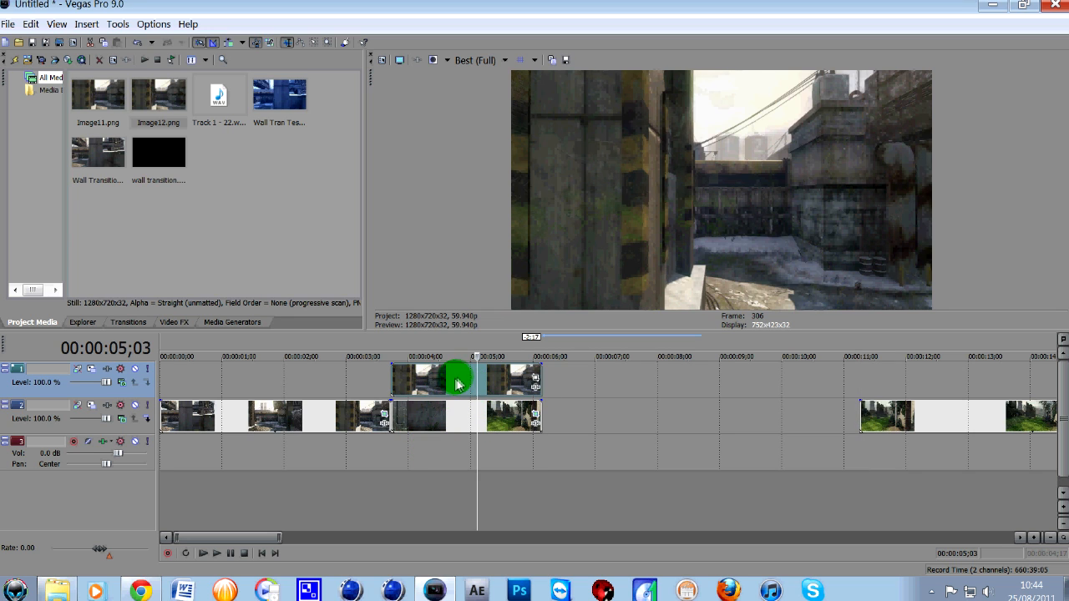
click(460, 421)
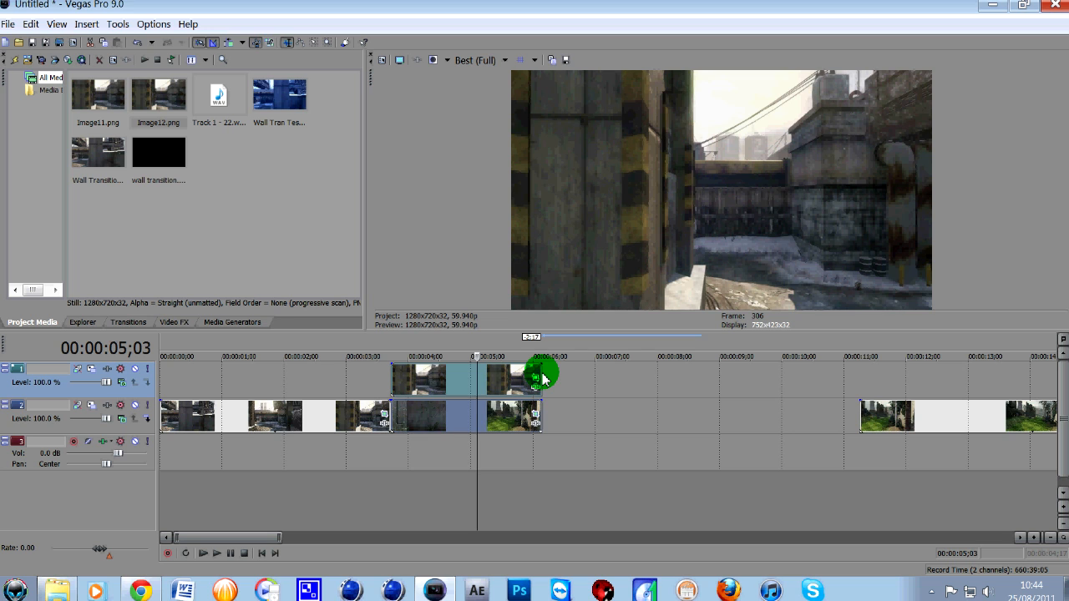
drag(543, 379, 479, 399)
drag(479, 400, 462, 401)
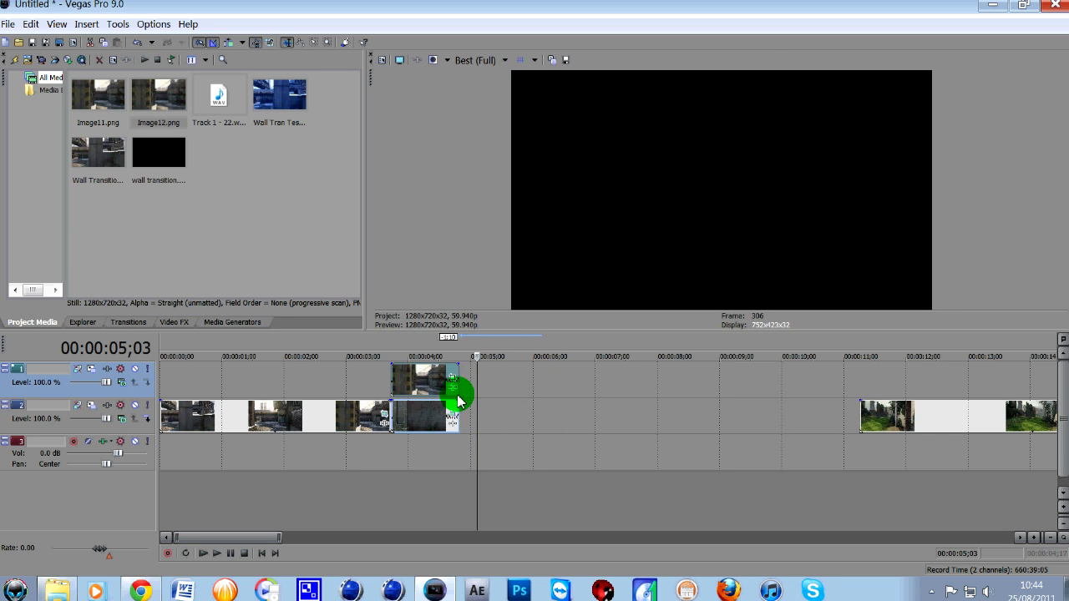
click(386, 453)
key(space)
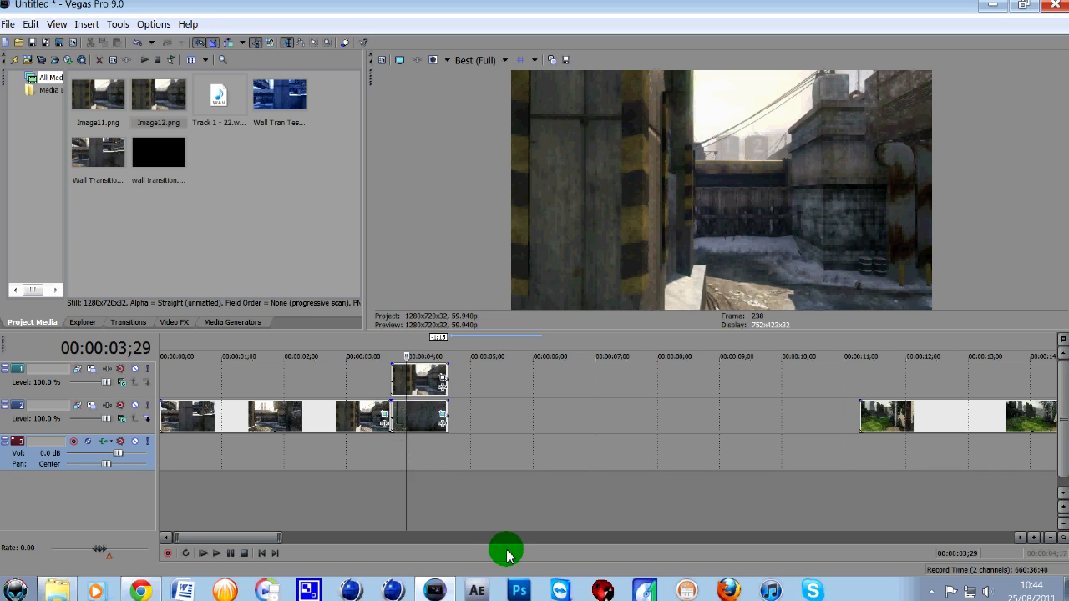
- Animate the Image12.png still with Event Pan/Crop, shifting its frame sideways at 00:00:00;28 so the still slides out to the right
click(442, 381)
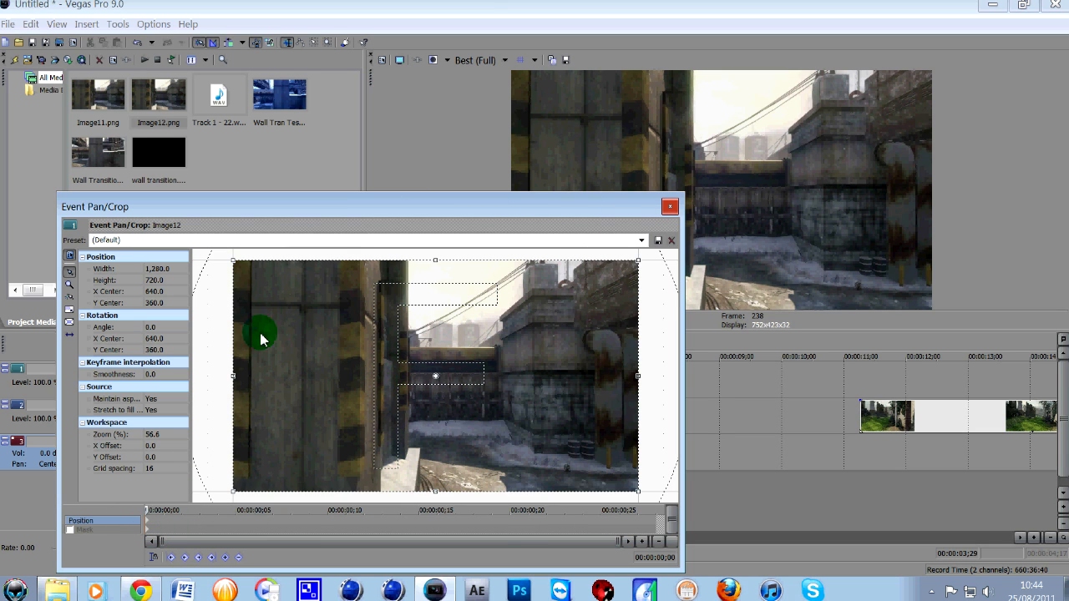
click(656, 521)
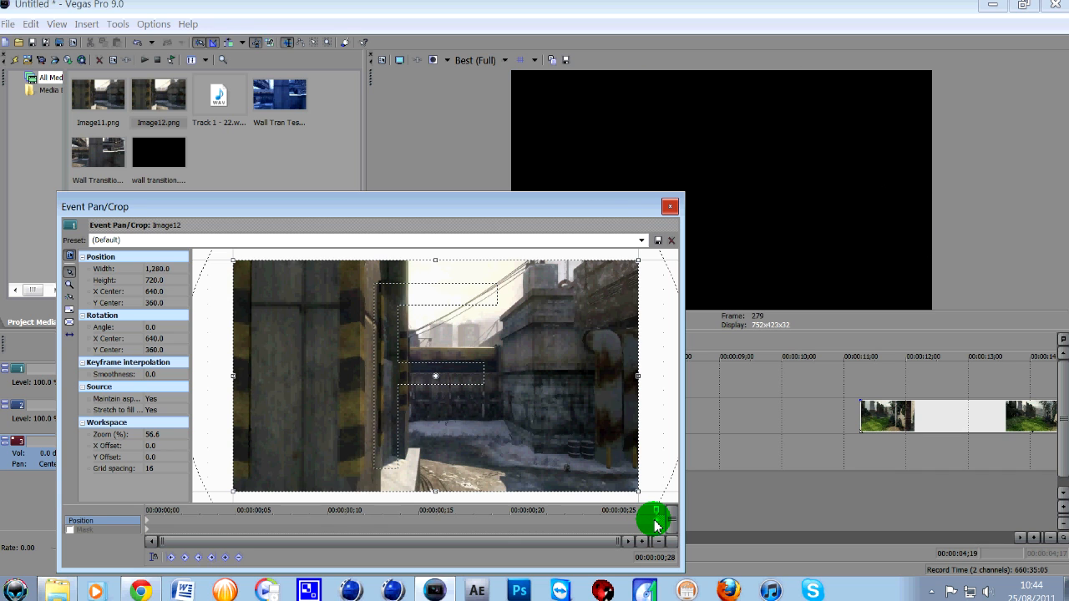
scroll(355, 376, down, 5)
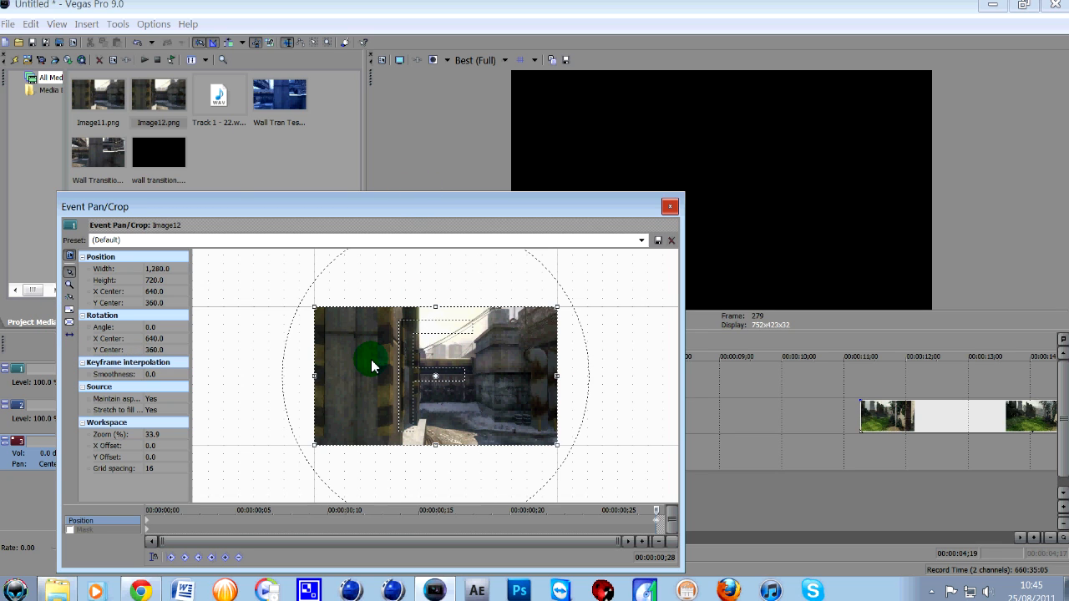
drag(370, 360, 210, 372)
click(668, 208)
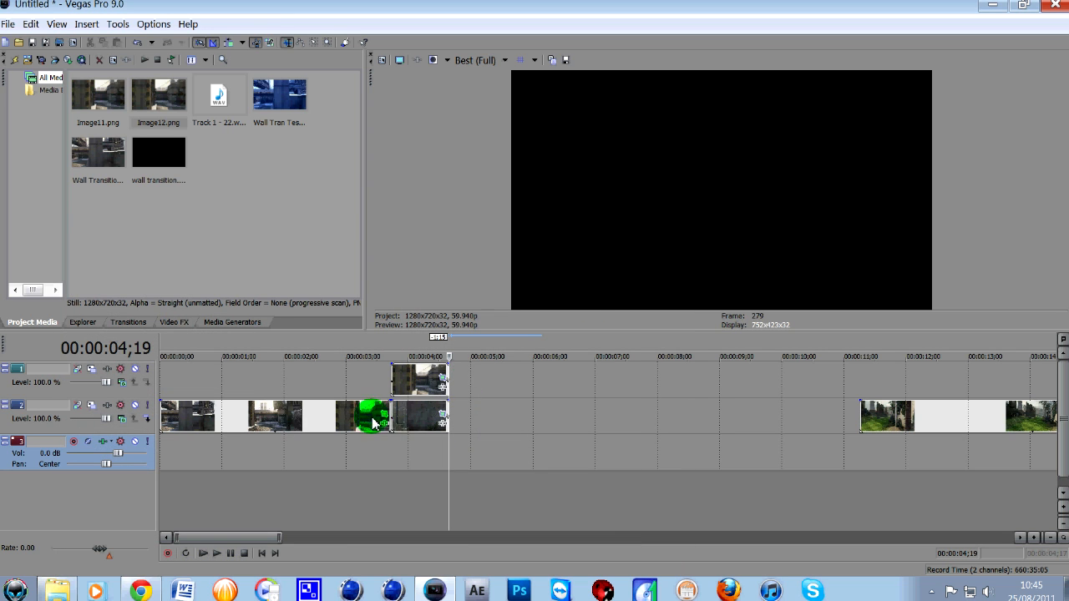
- Play back the sliding still over the jungle piece twice from where the snowy clip ends
click(392, 445)
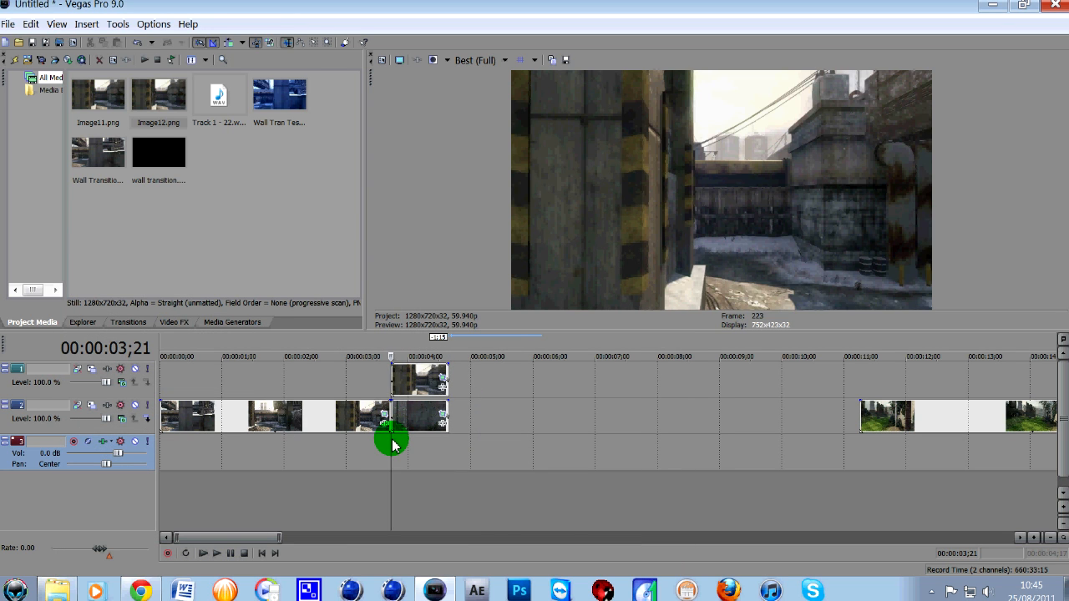
key(space)
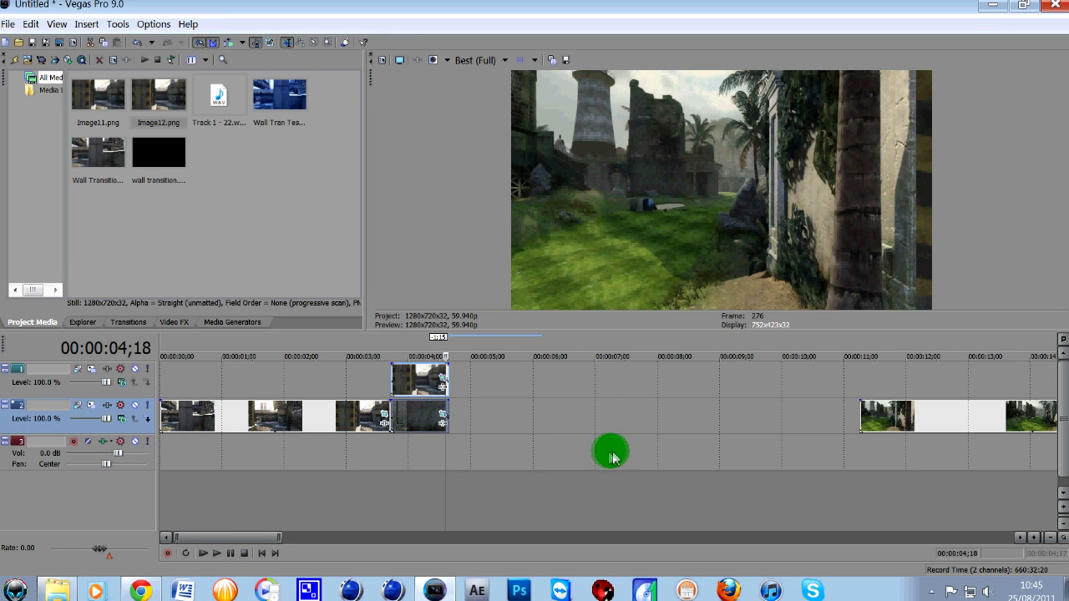
click(395, 451)
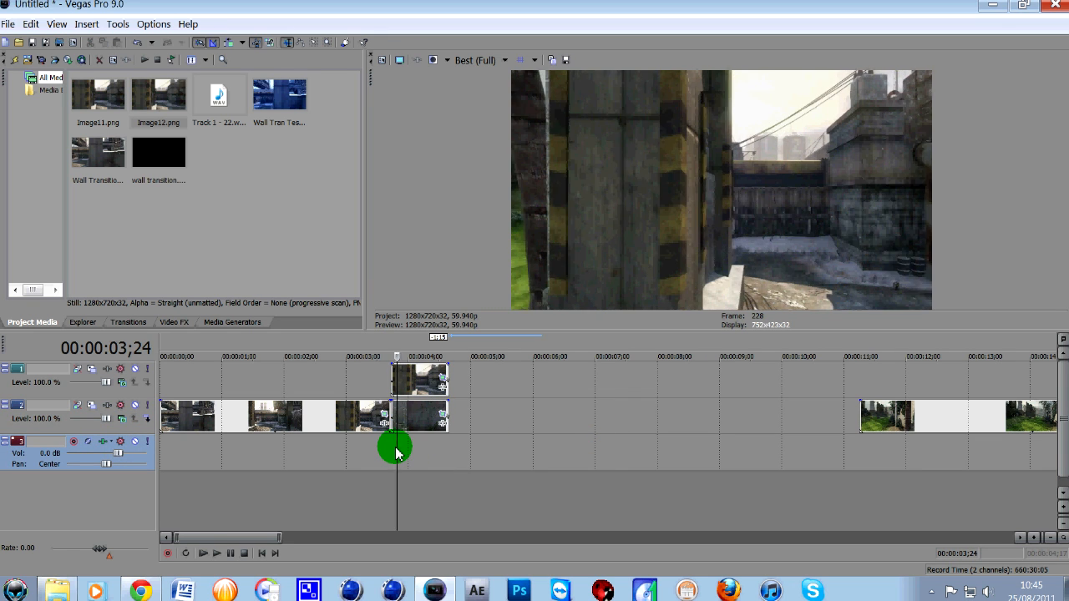
key(space)
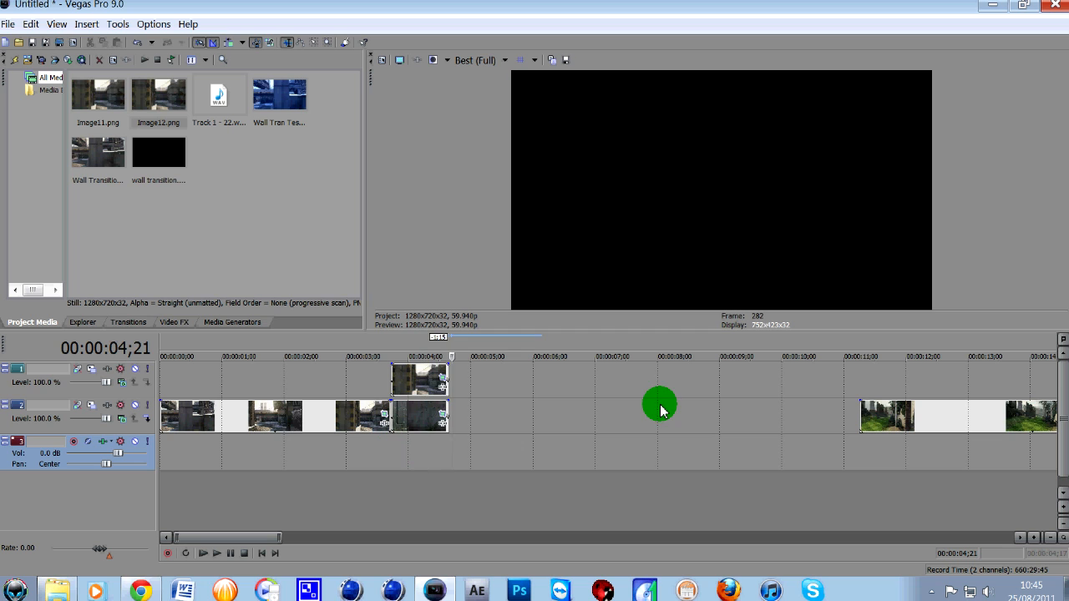
- Move the remaining jungle clip back so that it starts directly after the shortened jungle piece, at about 00:00:04;19
drag(886, 429, 480, 430)
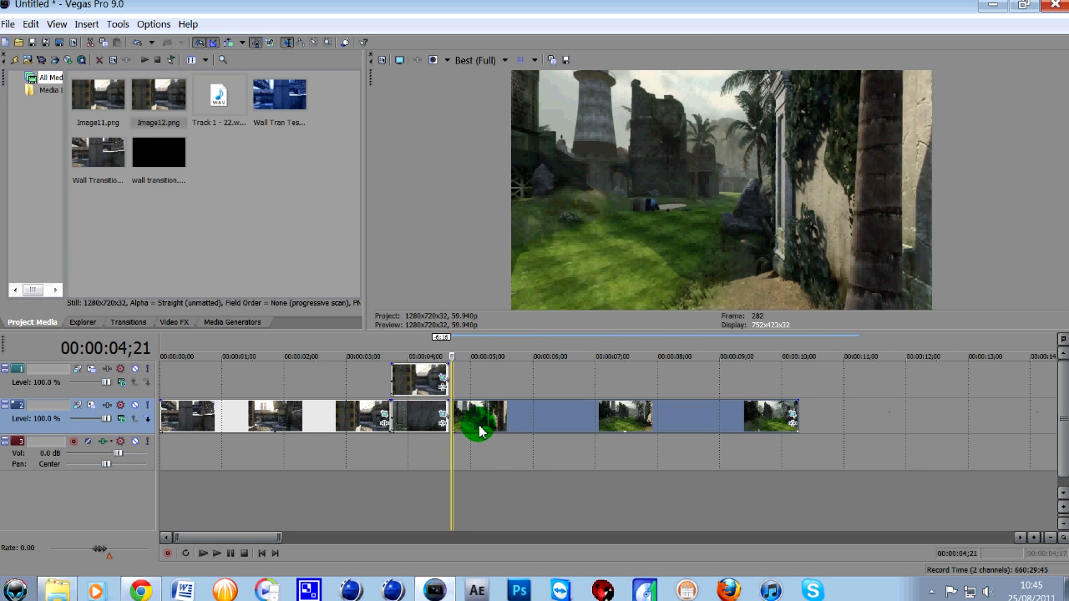
scroll(488, 413, up, 6)
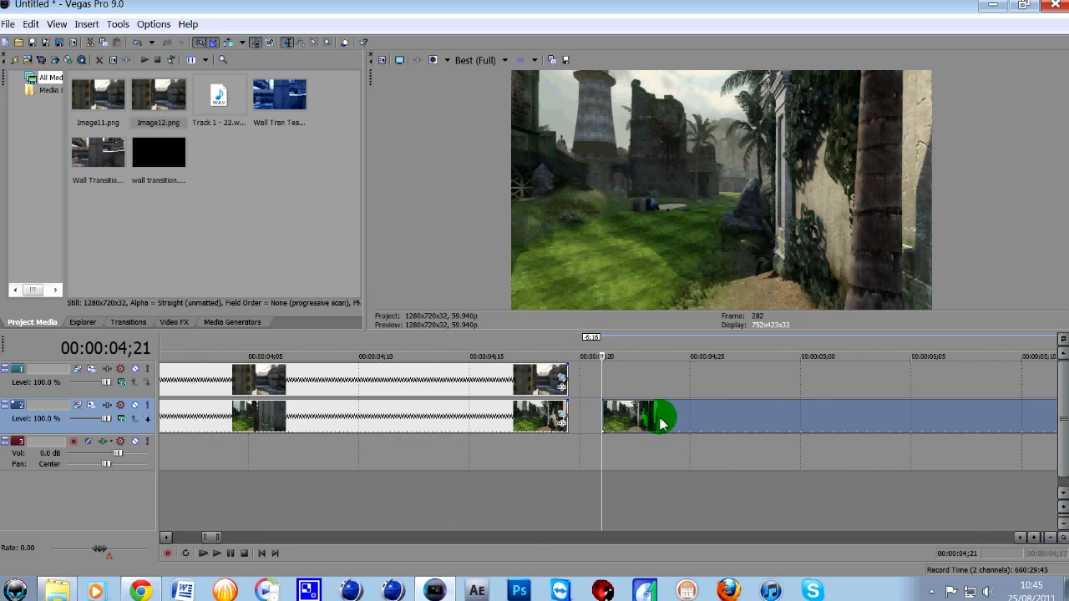
click(556, 510)
scroll(496, 377, down, 3)
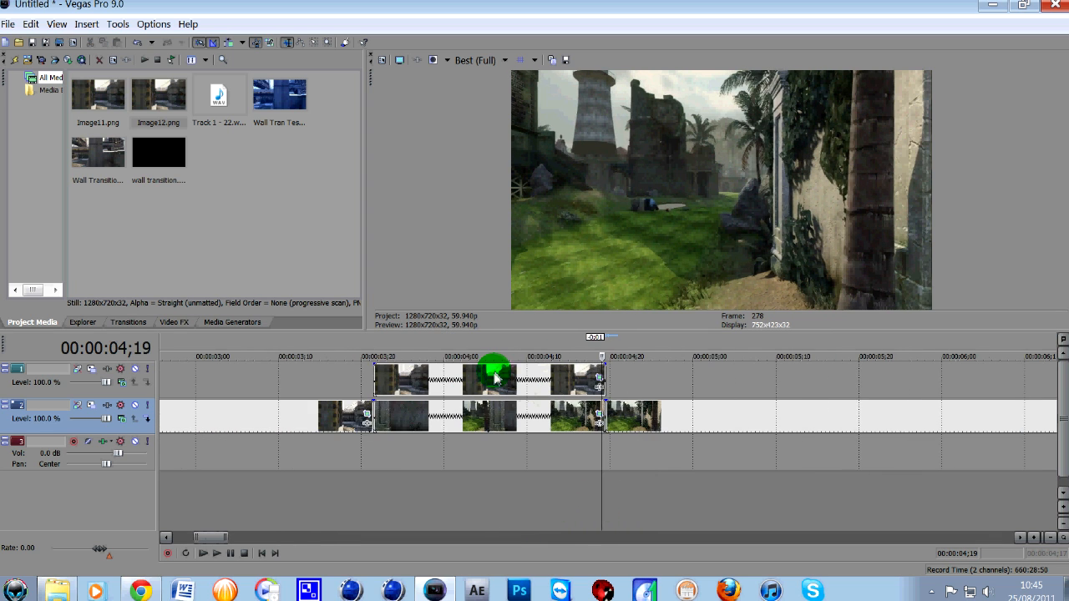
scroll(495, 378, down, 1)
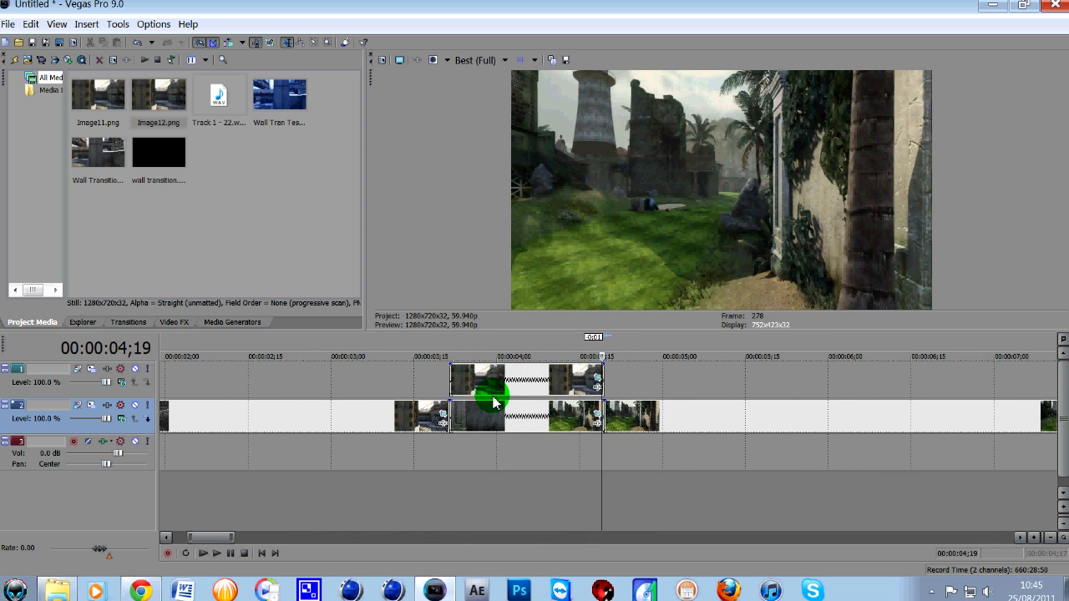
scroll(489, 419, down, 1)
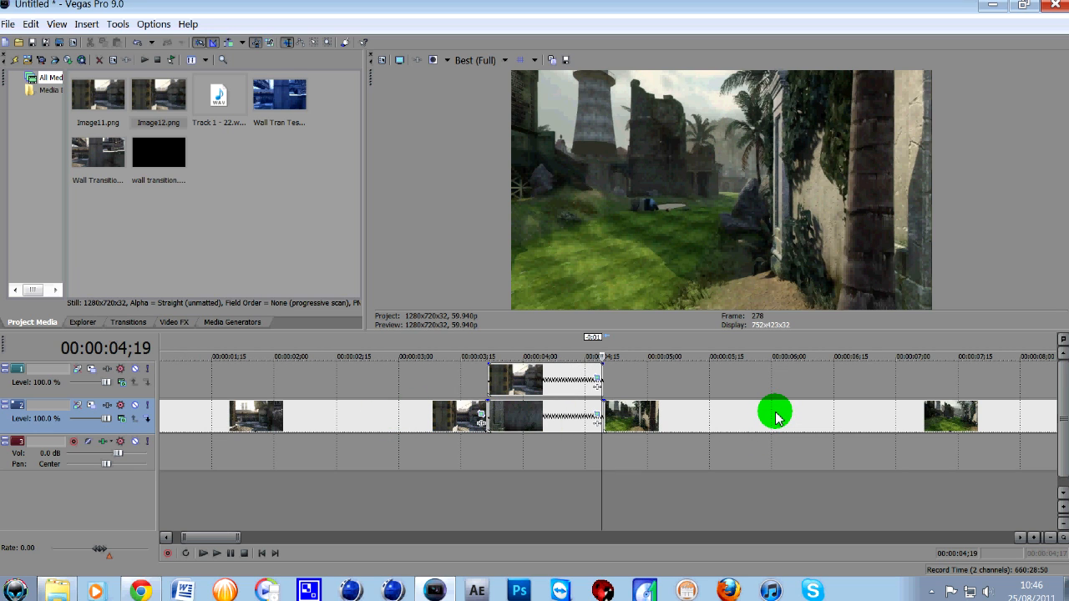
scroll(693, 389, down, 3)
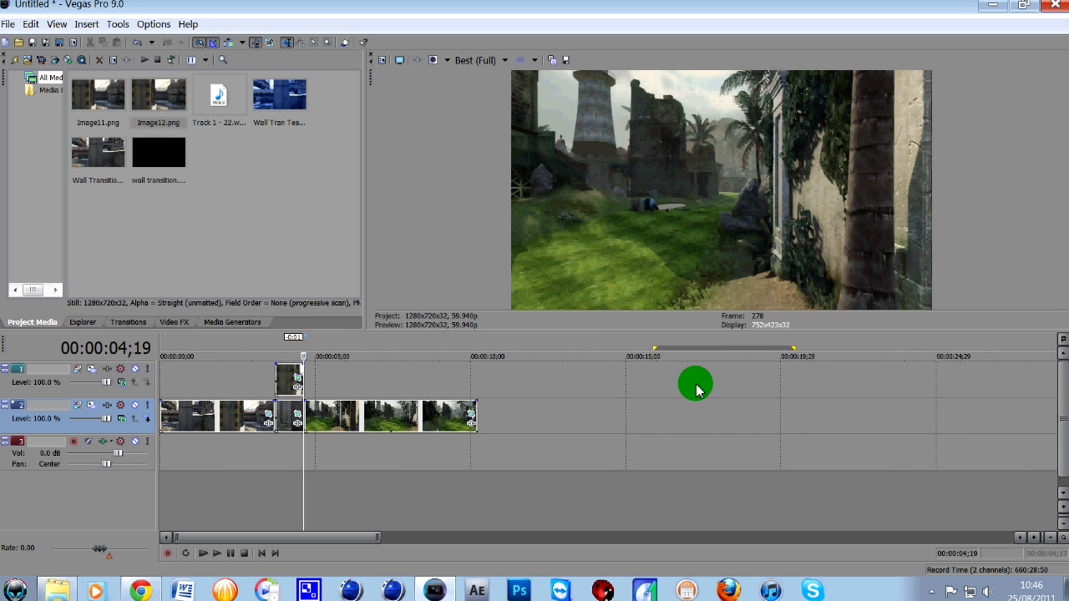
scroll(282, 434, up, 1)
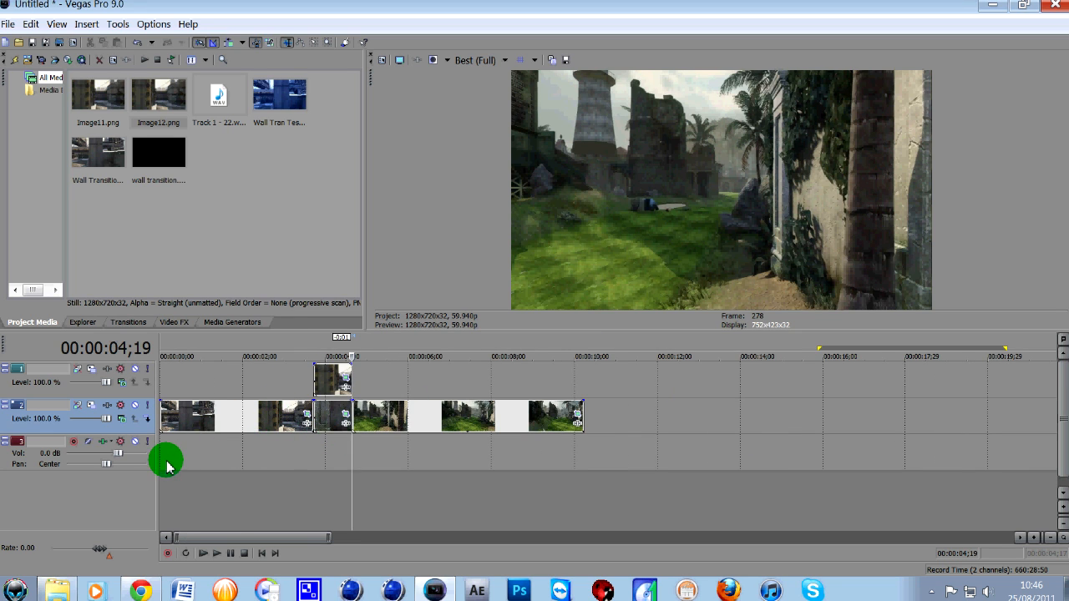
- Lower the video preview quality to Preview (Quarter) and play the sequence from the beginning
click(481, 60)
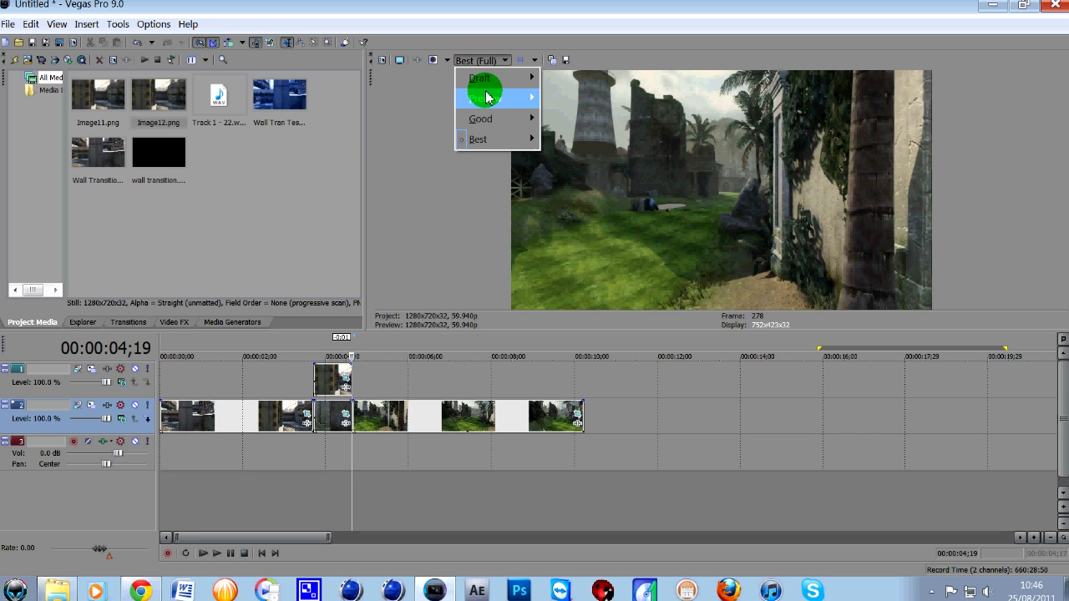
mouse_move(489, 99)
click(575, 159)
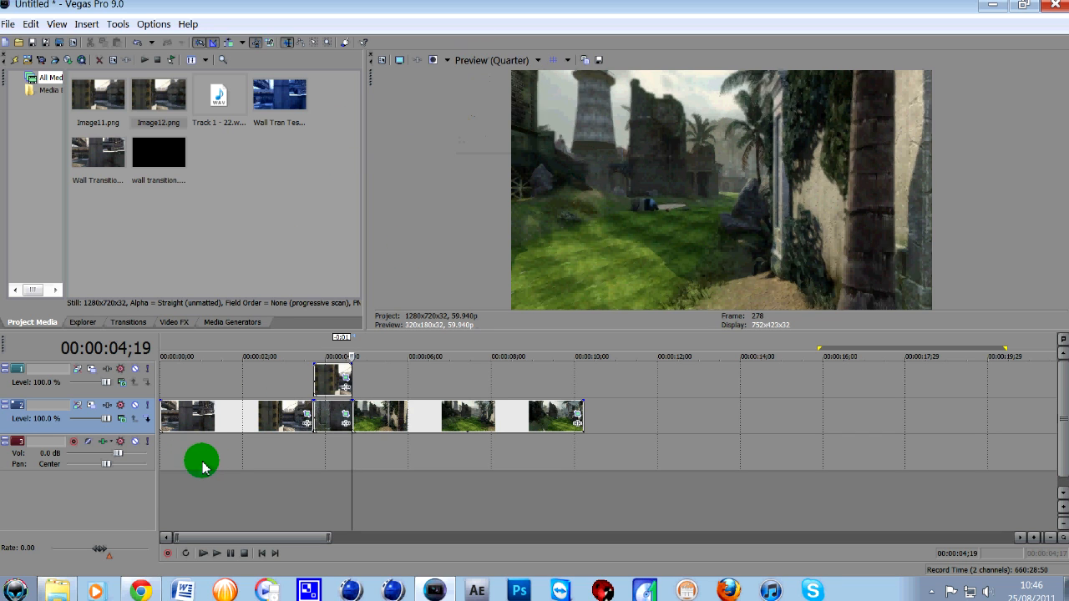
click(163, 504)
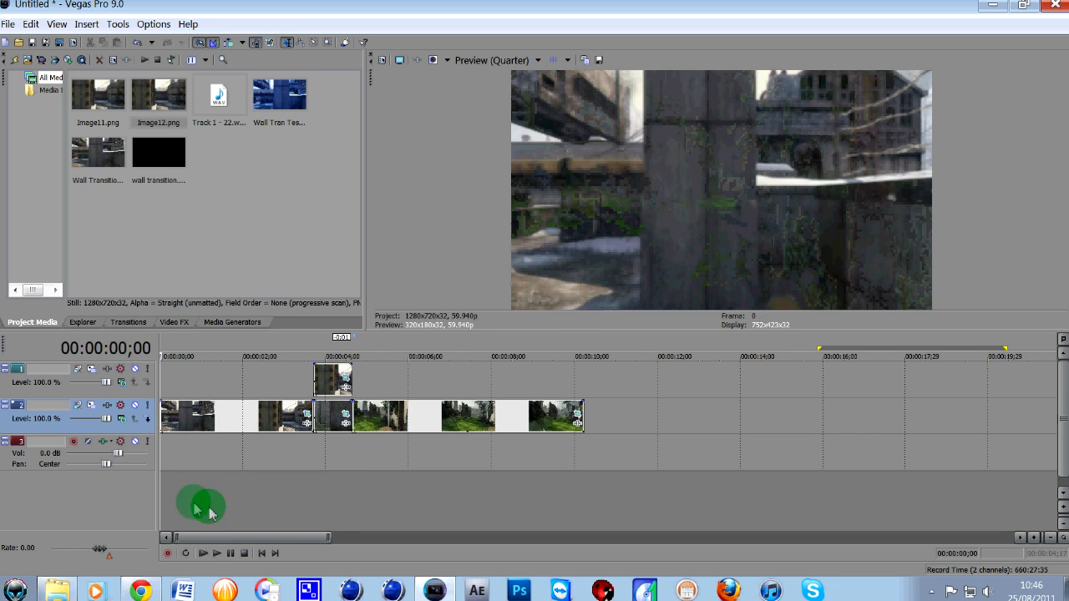
click(218, 555)
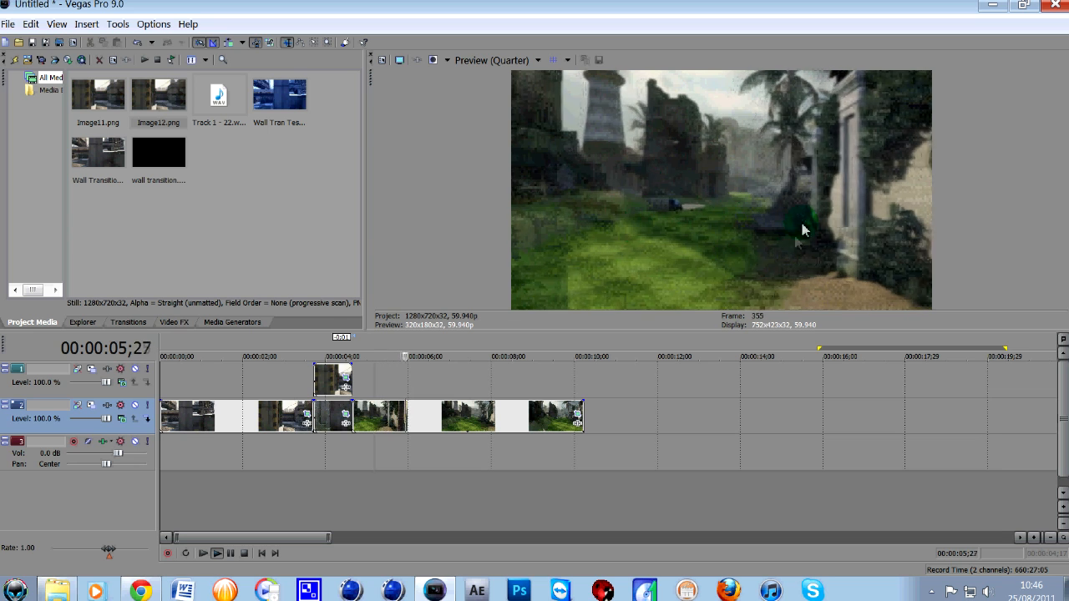
click(244, 554)
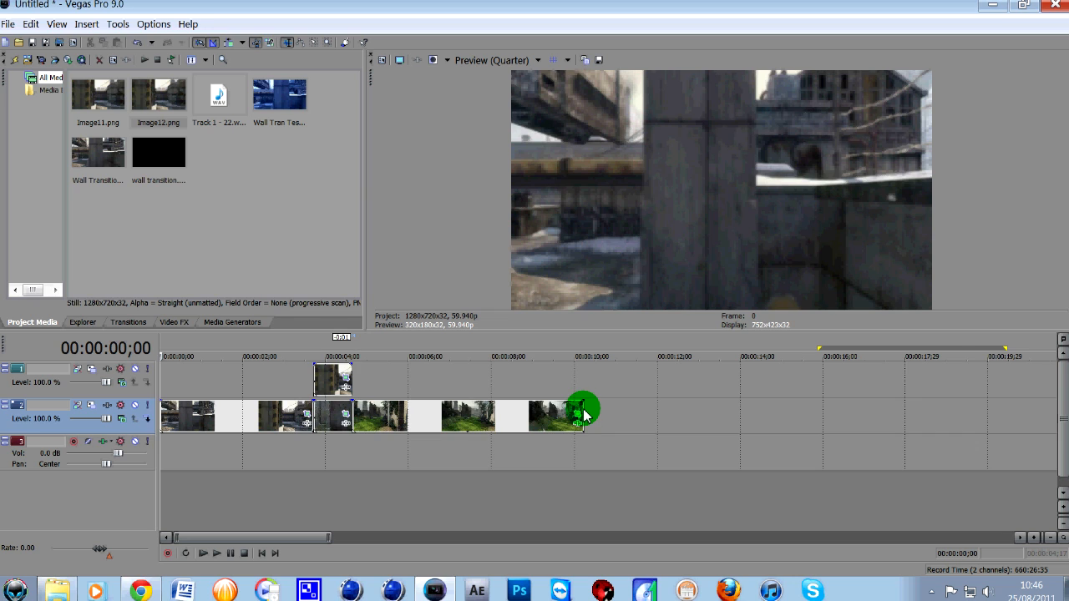
- Trim the snowy clip's start to 00:00:01;18 and the jungle clip's end to about 00:00:07;10, and play the result
drag(583, 415, 480, 432)
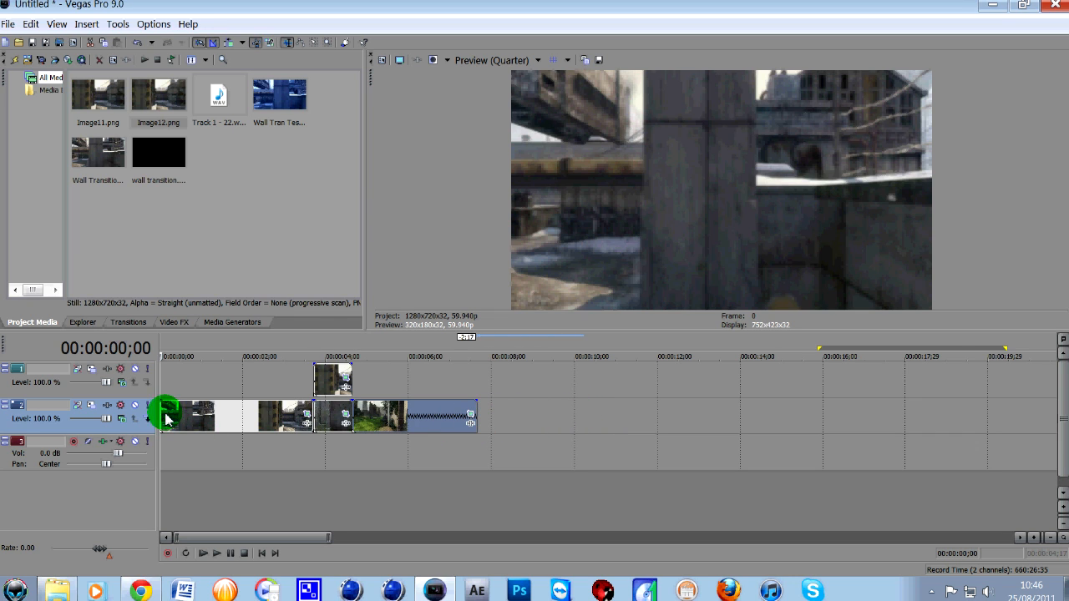
drag(164, 418, 228, 415)
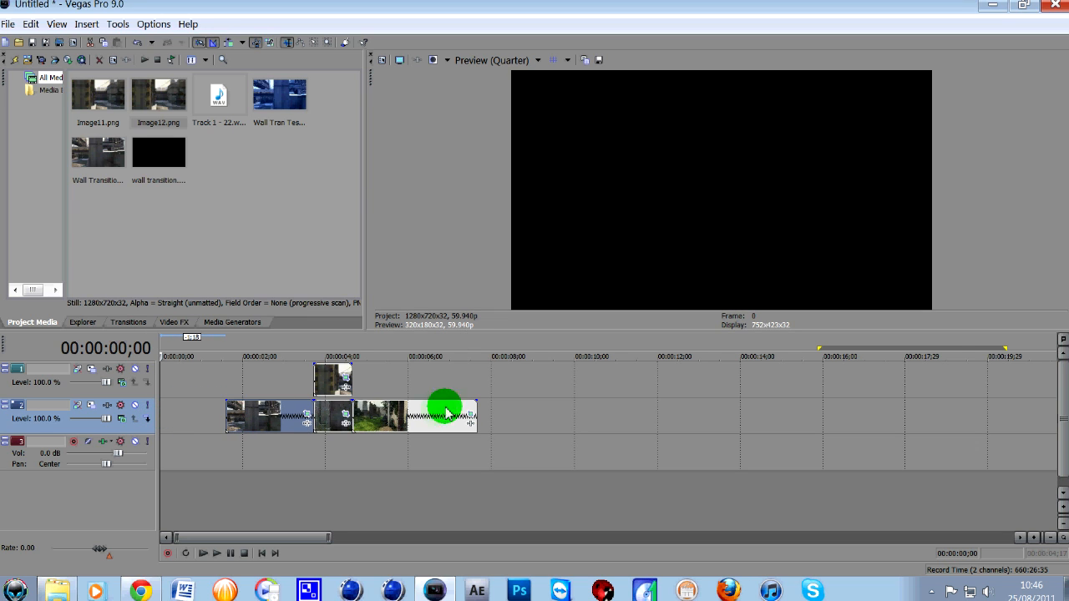
drag(477, 415, 462, 415)
click(225, 450)
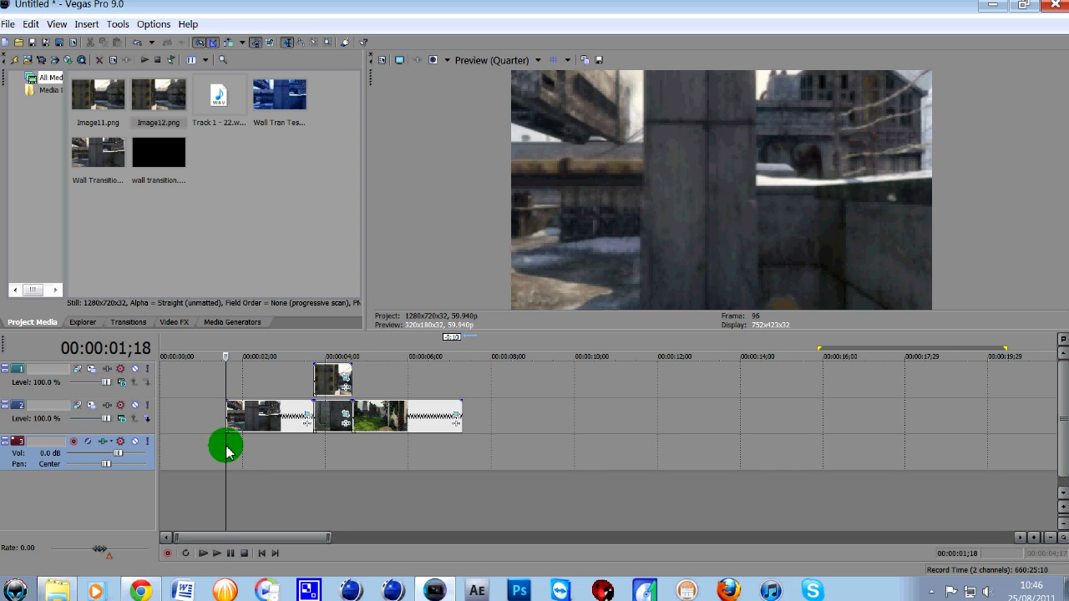
click(216, 552)
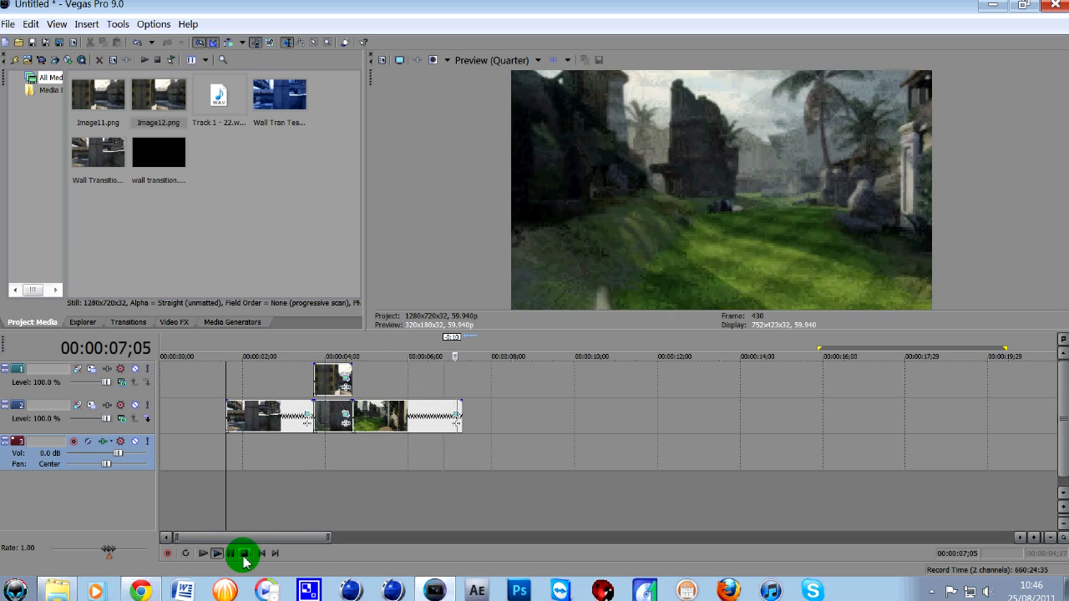
click(244, 553)
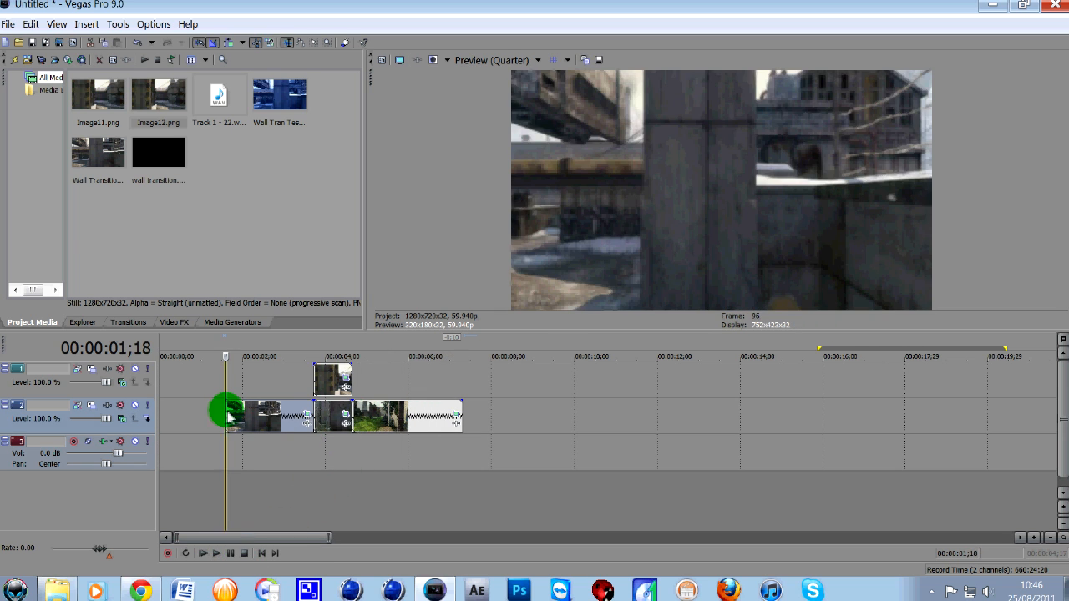
- Trim the snowy clip's start further to about 00:00:02;00 and the last jungle clip's end to about 00:00:06;20
drag(228, 418, 241, 415)
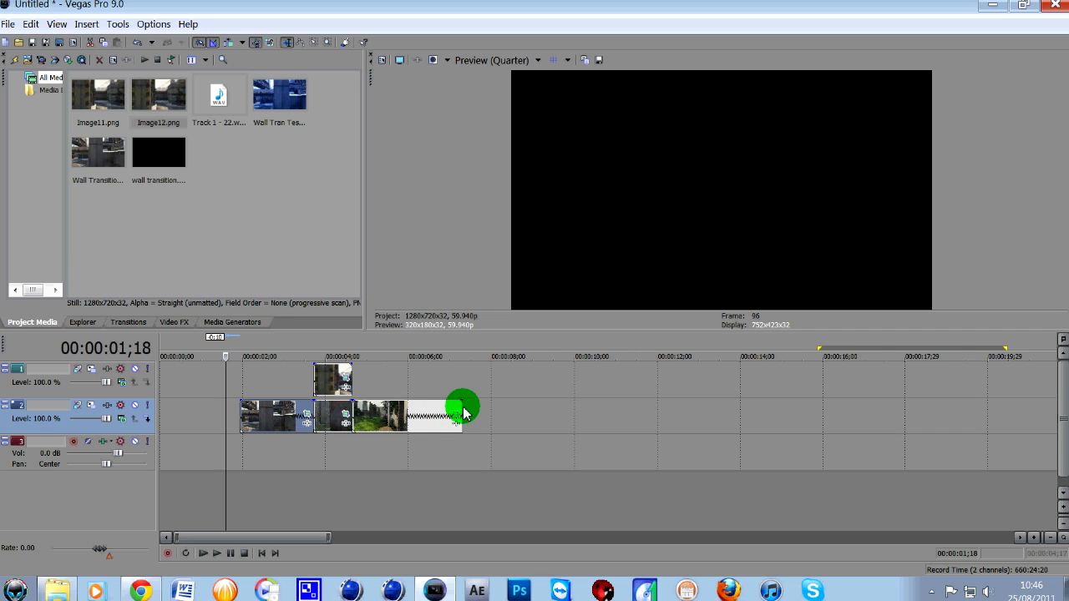
drag(463, 413, 436, 411)
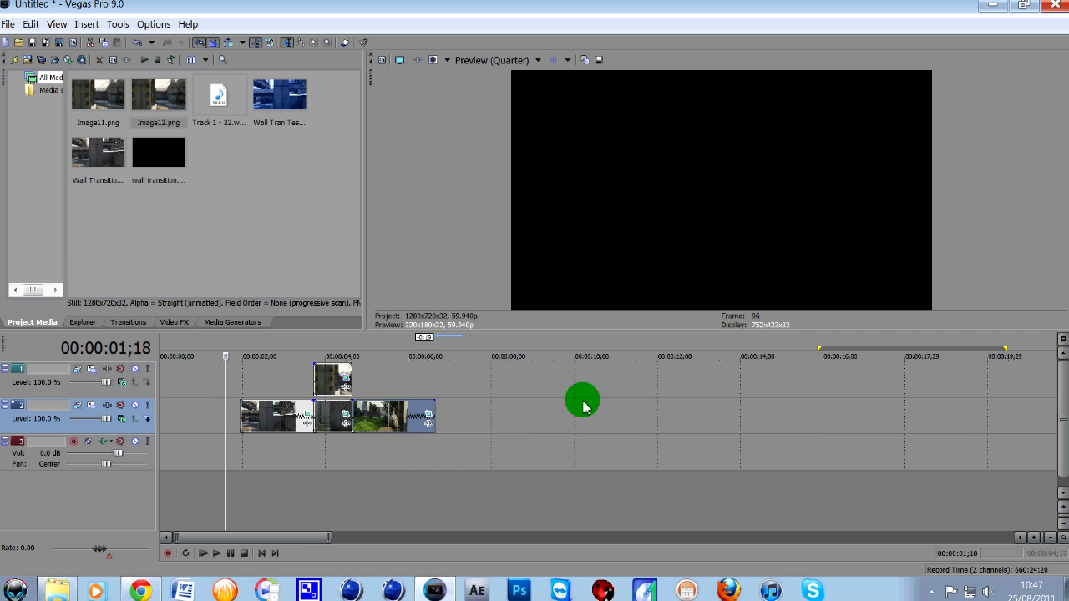
- Place the Wall Tran Test clip with its audio on the timeline after the jungle clip, starting at about 00:00:09;00
drag(279, 104, 576, 452)
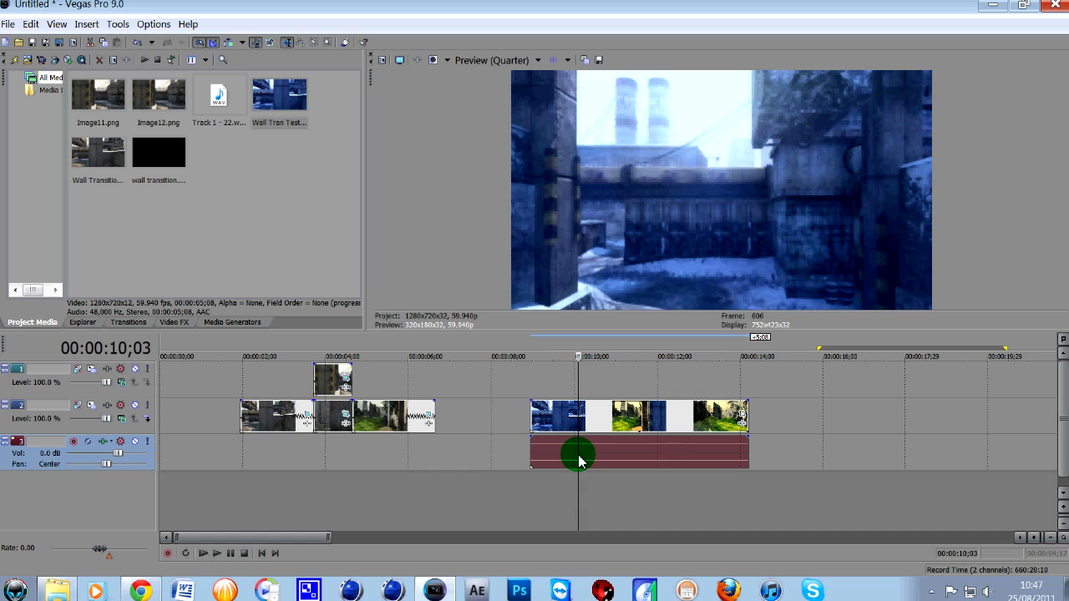
- Delete the Wall Tran Test clip's audio from the timeline and place the playback cursor at that clip's start
key(Delete)
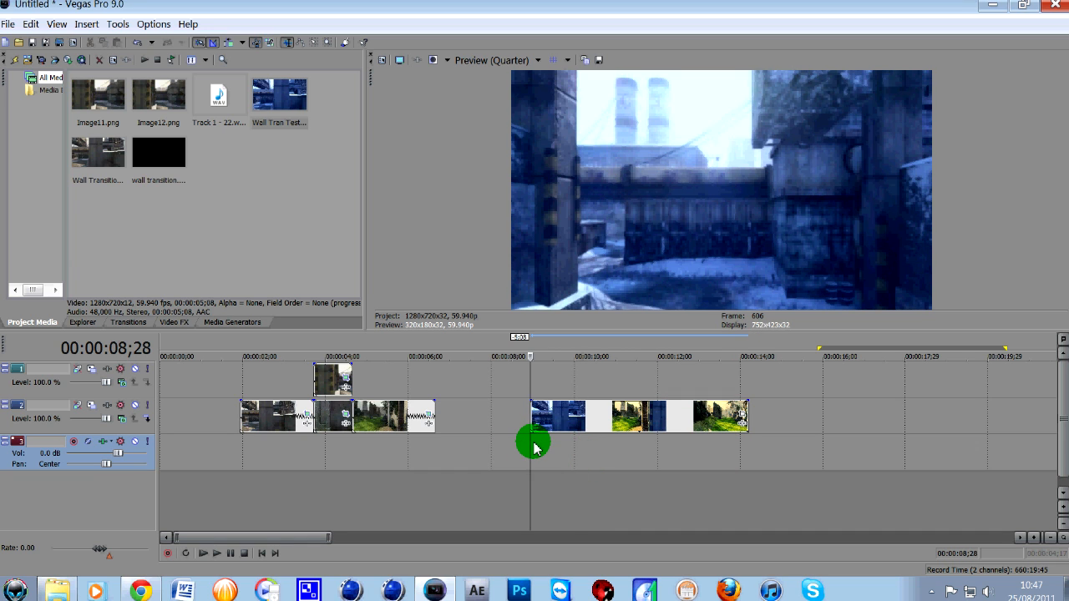
click(535, 447)
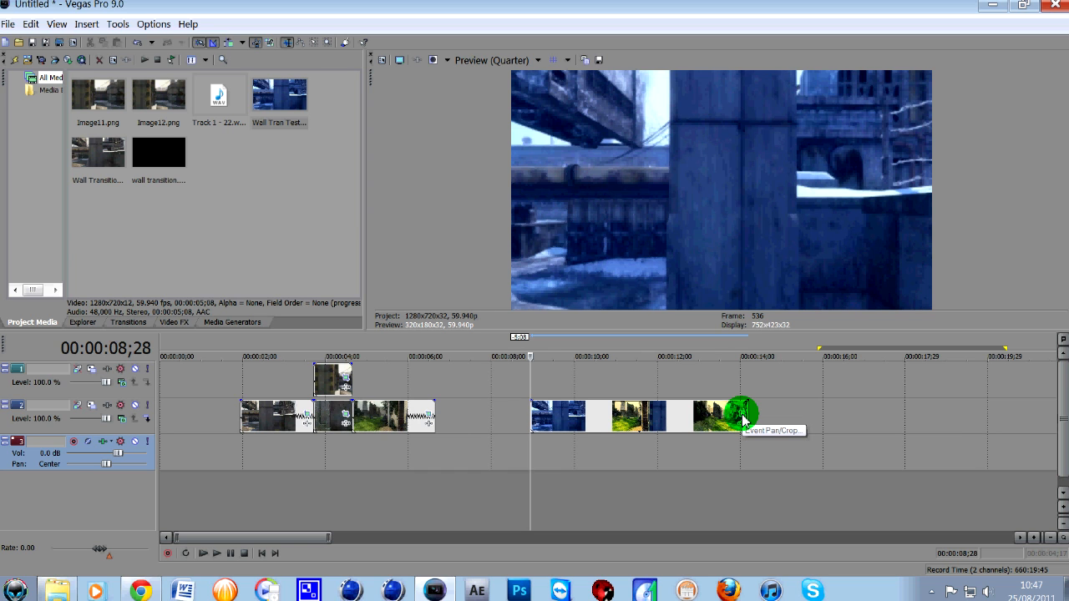
- In the Wall Tran Test clip's Event Pan/Crop, turn off Maintain aspect ratio and crop the frame to about 980 × 580
click(743, 415)
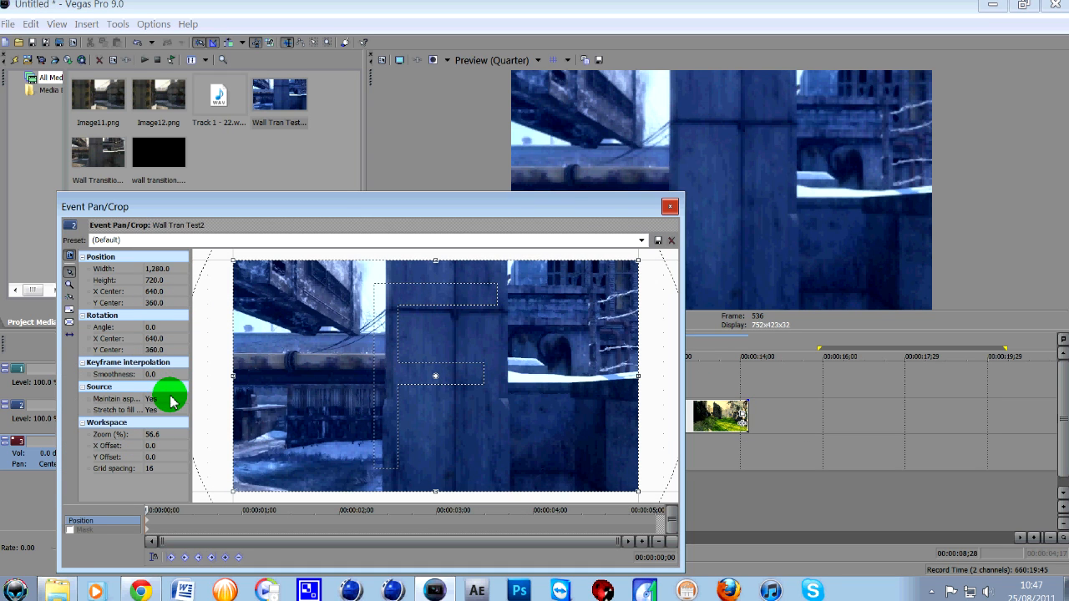
click(166, 398)
click(159, 419)
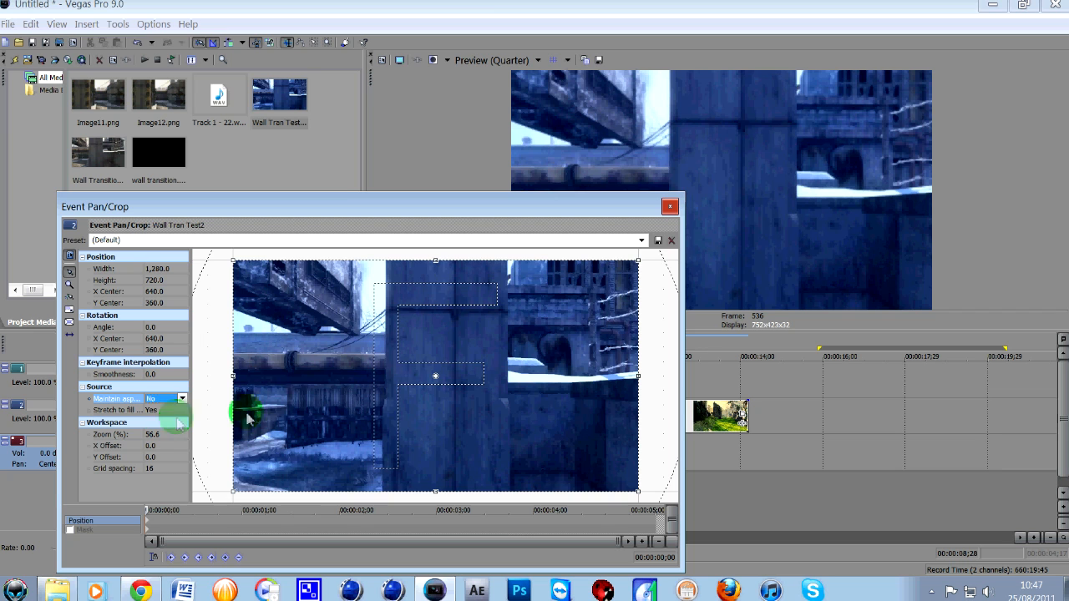
drag(635, 262, 573, 294)
drag(236, 487, 271, 477)
mouse_move(581, 293)
mouse_down()
mouse_move(615, 262)
mouse_move(579, 293)
mouse_move(591, 289)
mouse_up()
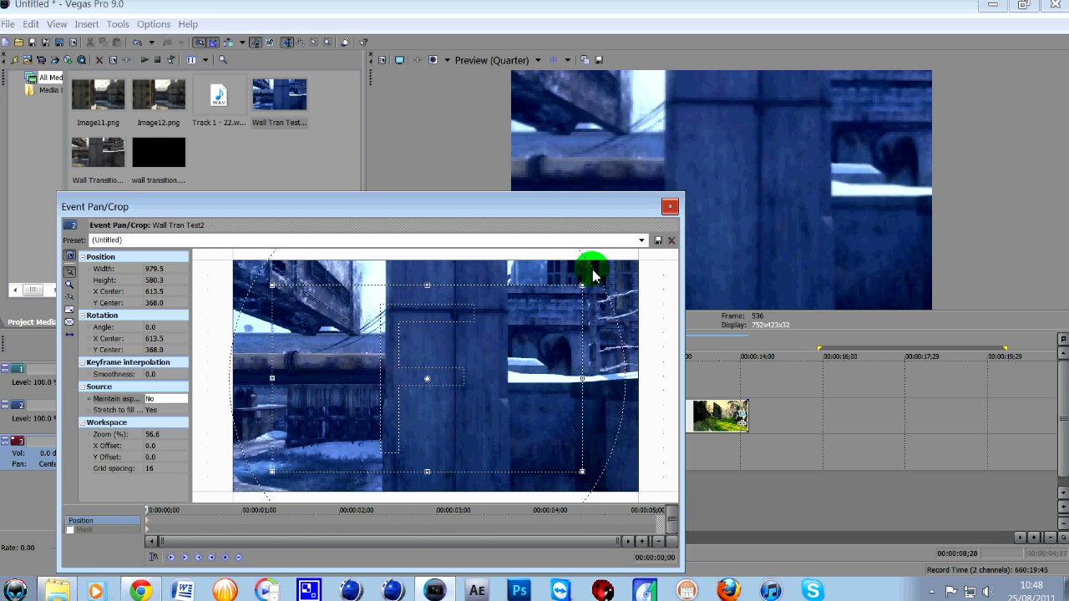
- Animate the crop frame's rotation from about 7.7 at the clip's start to about -8.4 at 00:00:05;07, and play the result
drag(592, 276, 602, 302)
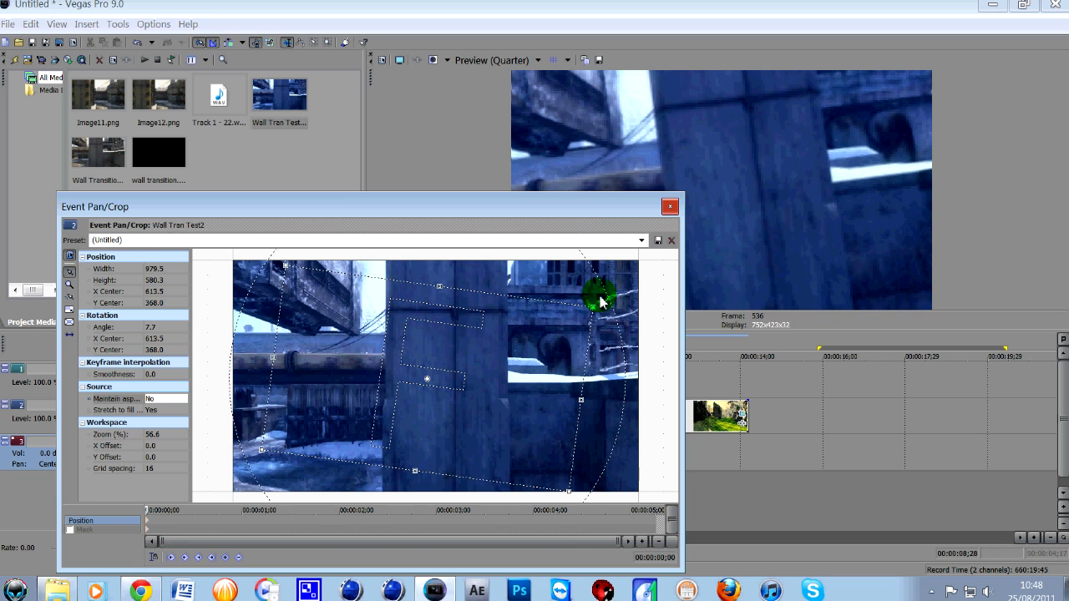
drag(570, 497, 568, 496)
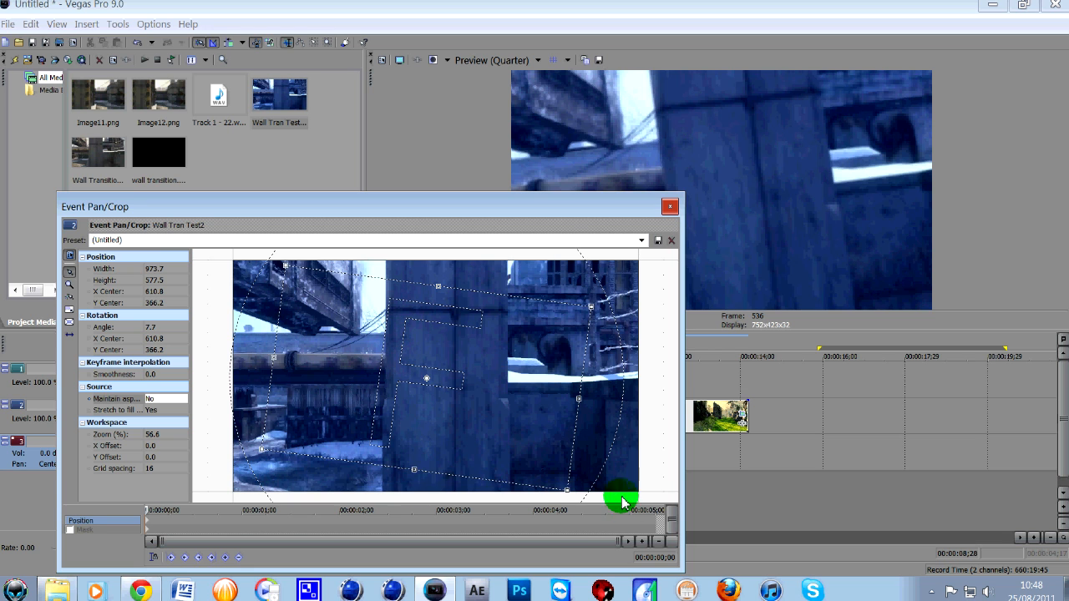
click(654, 524)
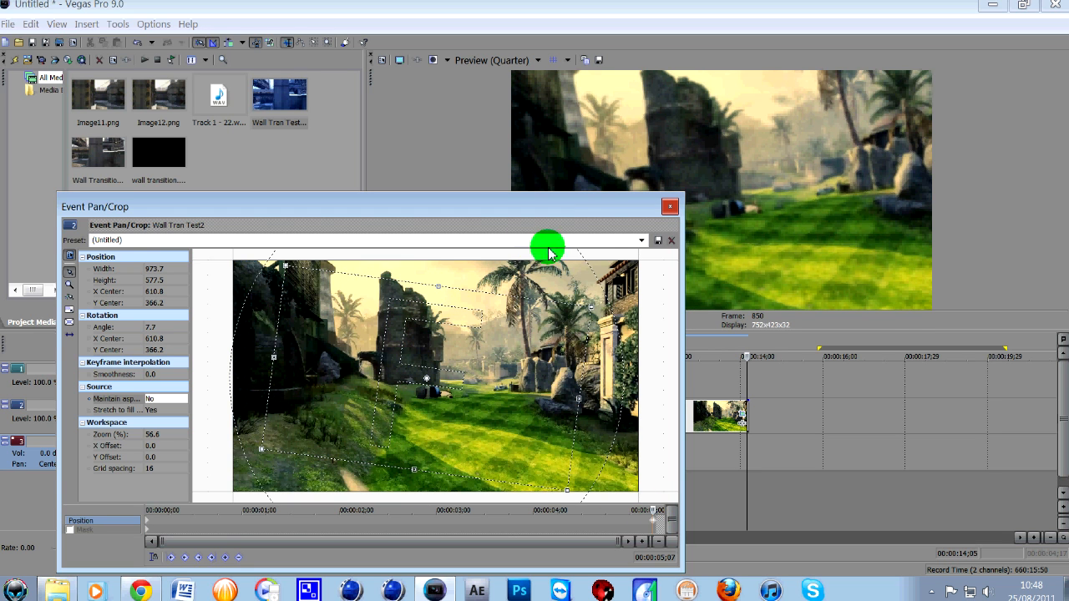
drag(598, 308, 553, 274)
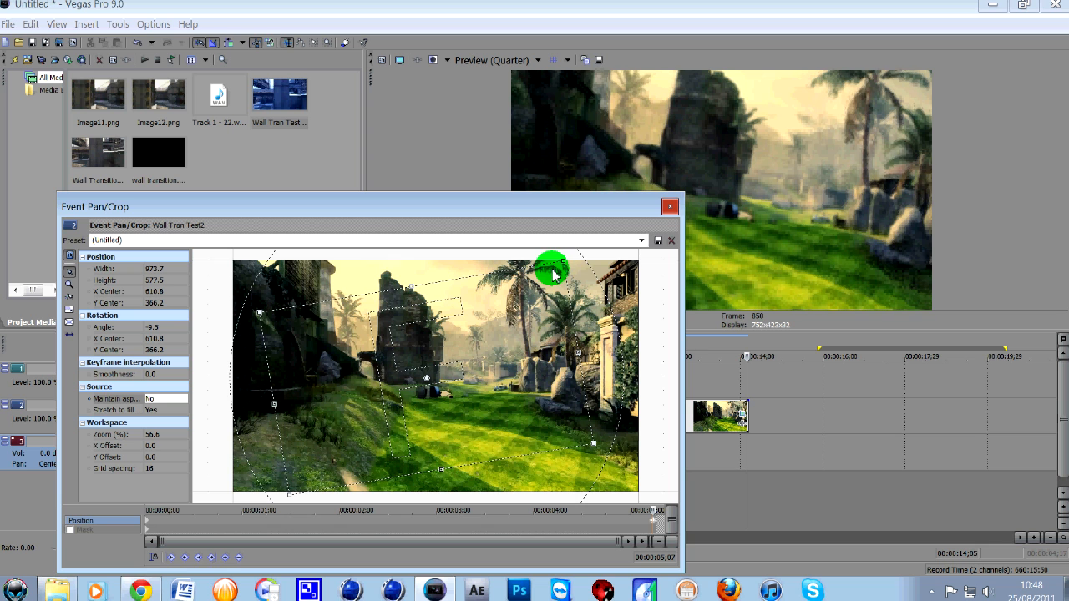
click(670, 207)
click(529, 461)
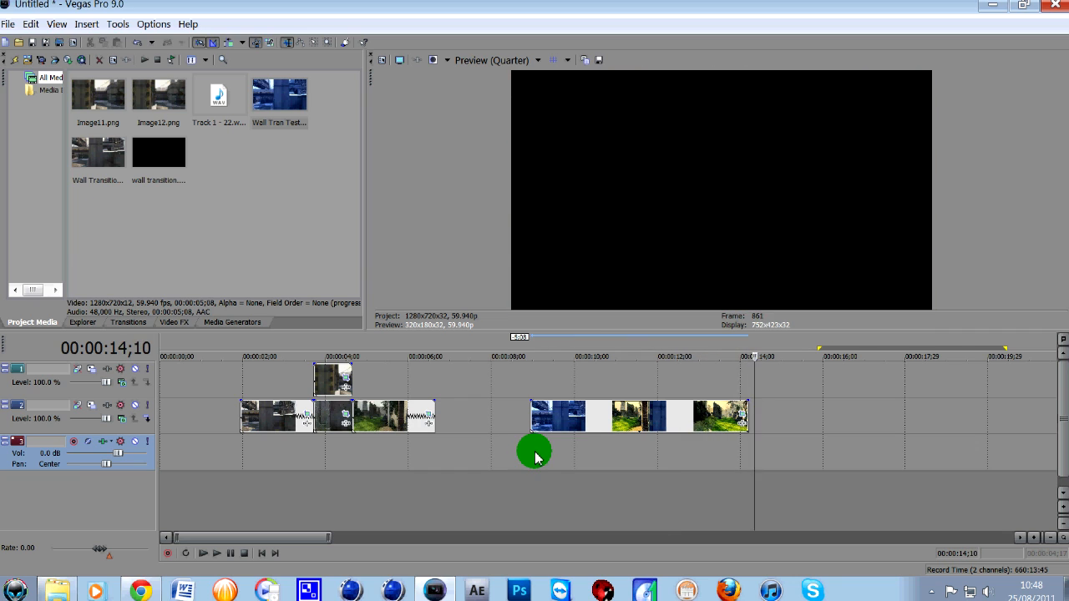
click(535, 449)
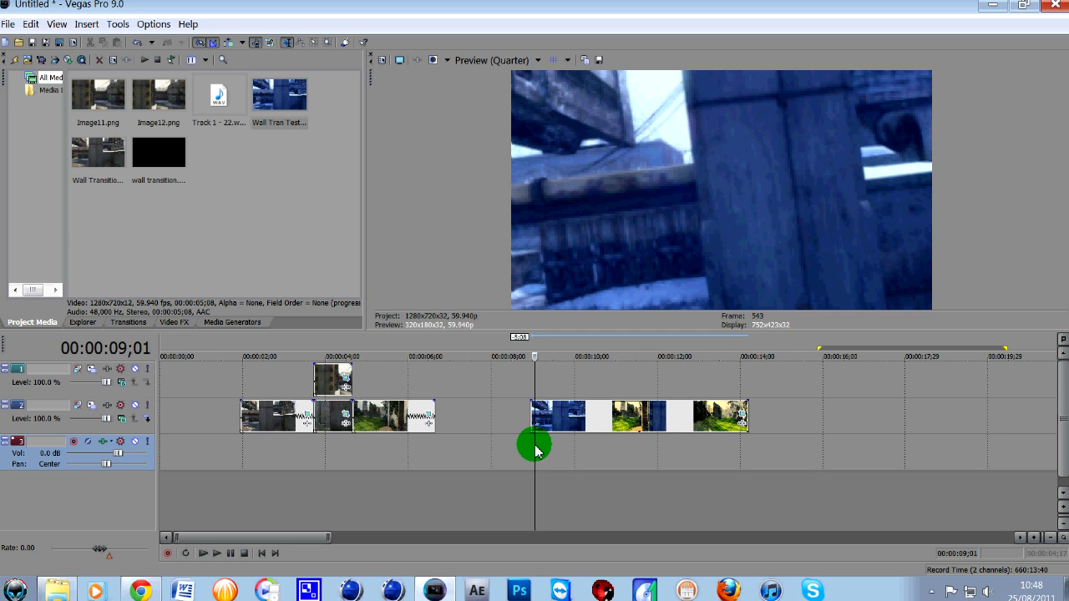